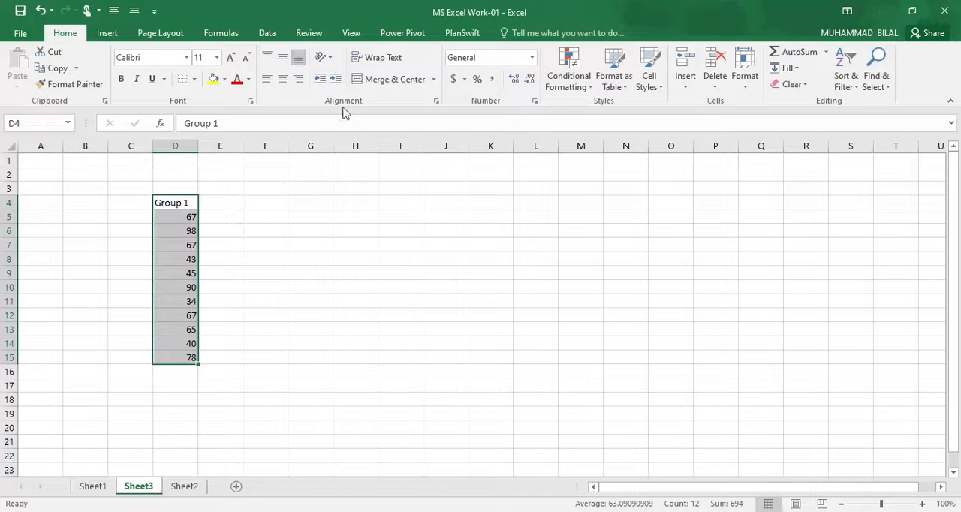
Step: Centre the Group 1 heading and its values in cells D4:D15 horizontally
{"action": "left_click", "coordinate": [280, 84]}
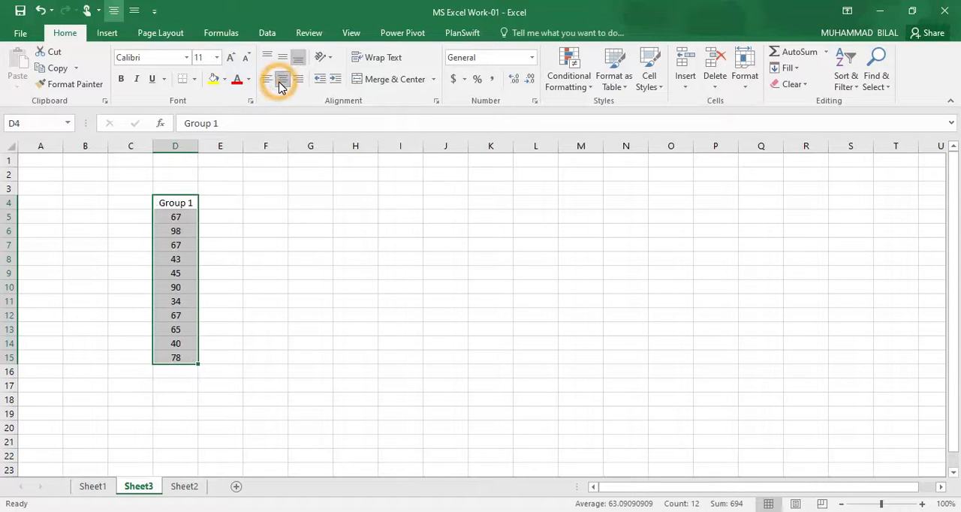
{"action": "left_click", "coordinate": [246, 308]}
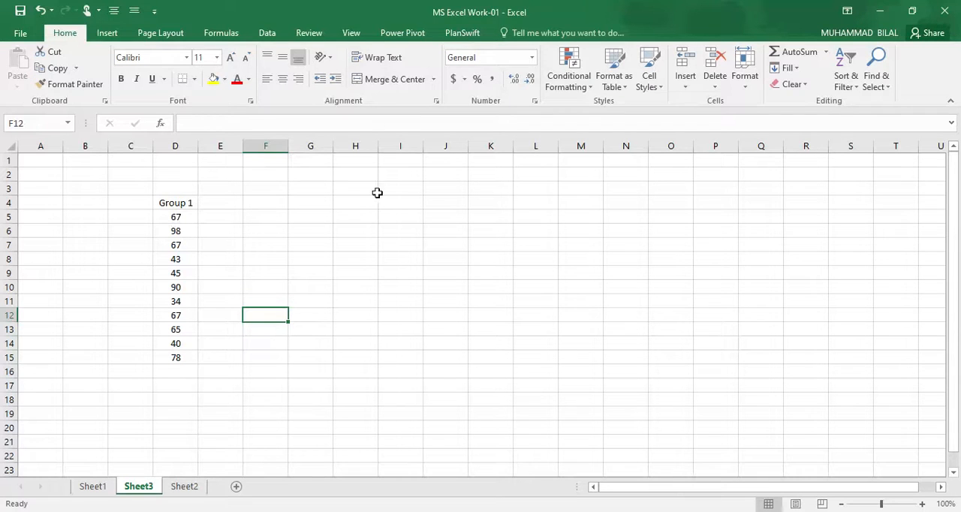
Step: Insert a Box and Whisker chart from the values in D5:D15 and move it slightly upward beside the data
{"action": "left_click", "coordinate": [160, 220]}
{"action": "left_click_drag", "start_coordinate": [159, 220], "coordinate": [172, 356]}
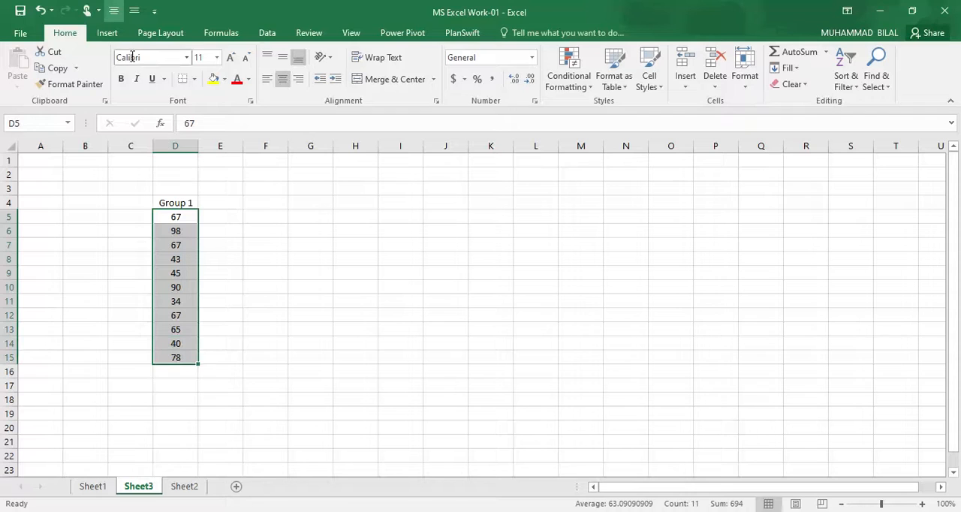
{"action": "left_click", "coordinate": [117, 39]}
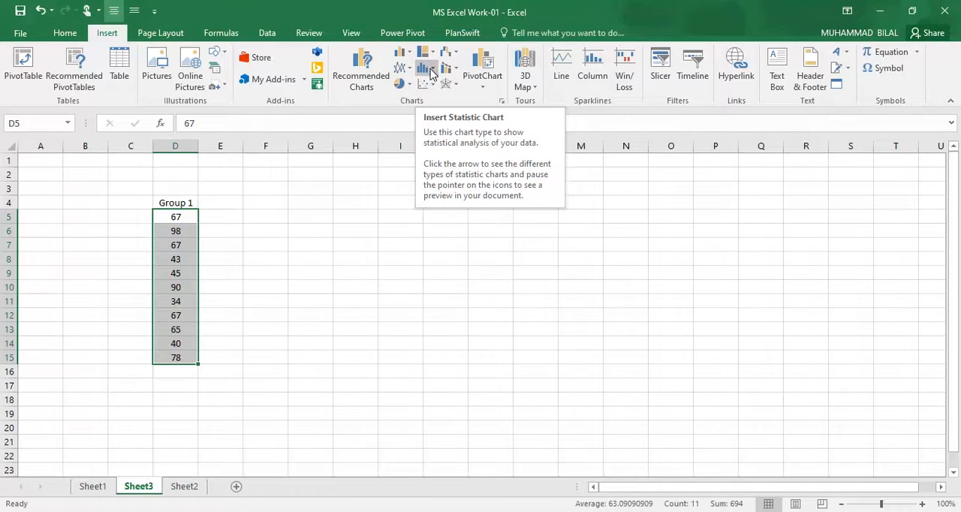
{"action": "left_click", "coordinate": [432, 70]}
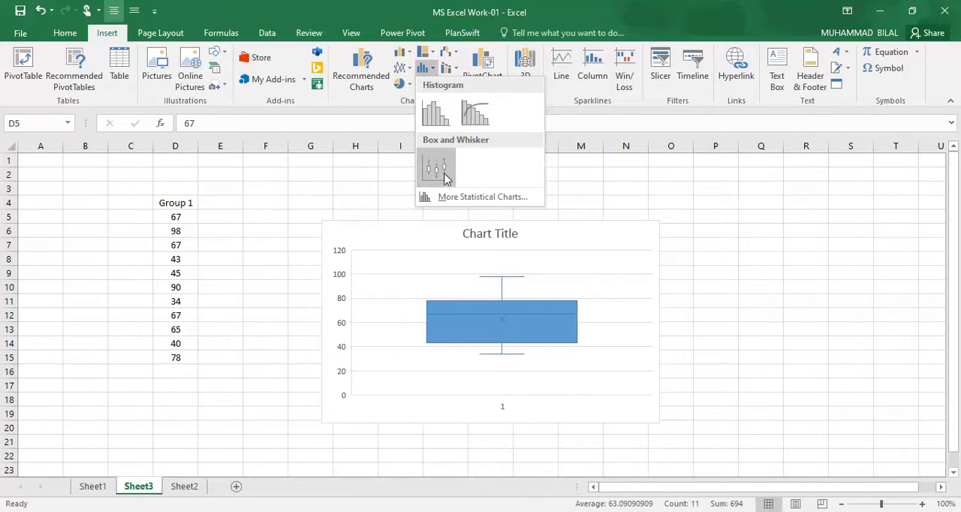
{"action": "left_click", "coordinate": [439, 172]}
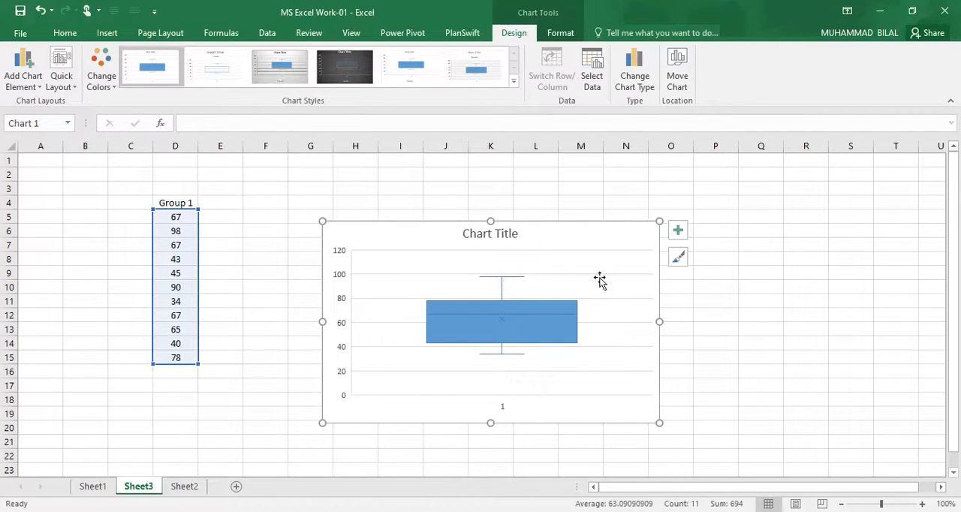
{"action": "left_click_drag", "start_coordinate": [613, 238], "coordinate": [619, 212]}
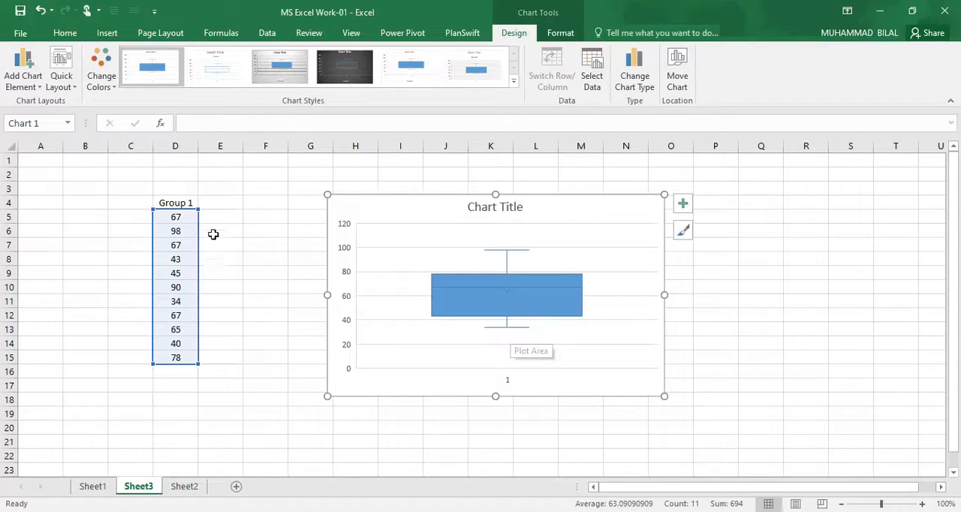
{"action": "left_click", "coordinate": [251, 219]}
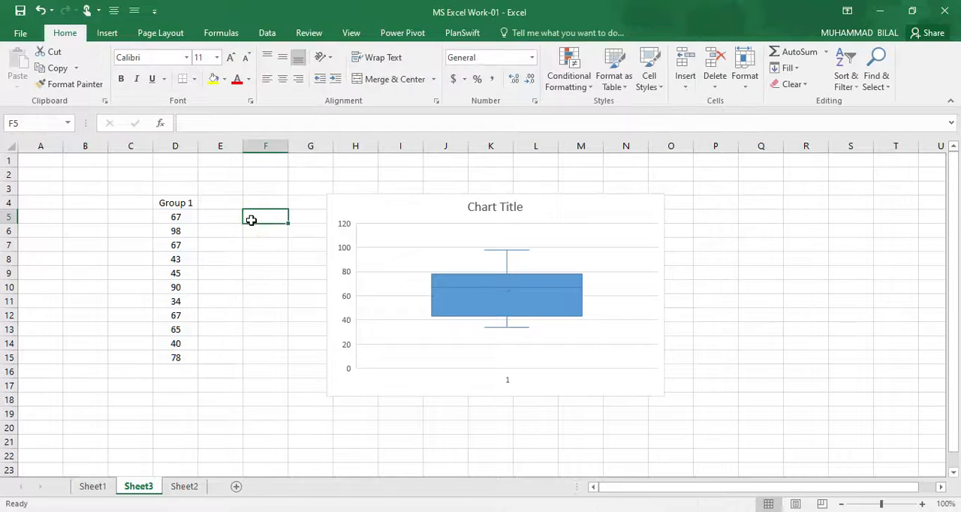
{"action": "type", "text": "me"}
{"action": "type", "text": "=me"}
{"action": "type", "text": "a"}
{"action": "key", "text": "BackSpace"}
{"action": "type", "text": "an("}
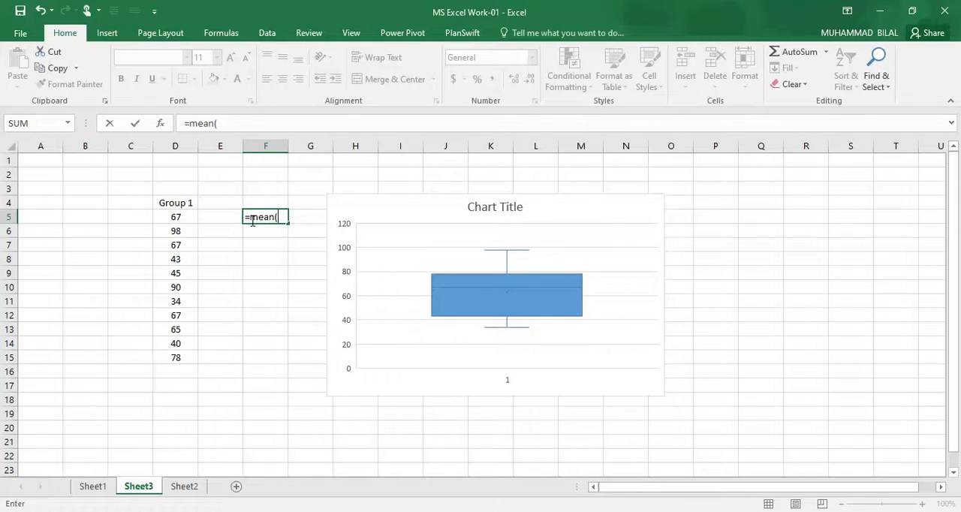
{"action": "key", "text": "BackSpace"}
{"action": "key", "text": "BackSpace"}
{"action": "key", "text": "BackSpace"}
{"action": "right_click", "coordinate": [818, 511]}
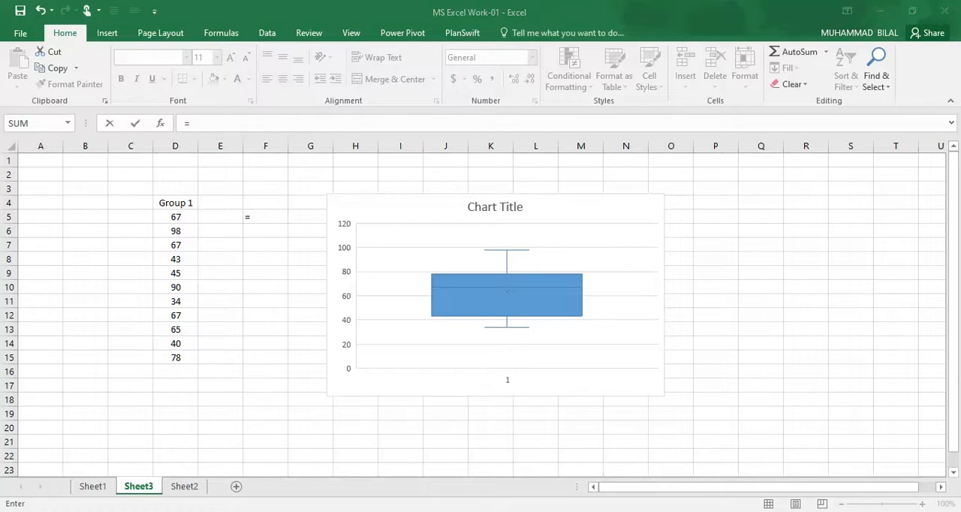
{"action": "left_click", "coordinate": [818, 502]}
{"action": "left_click", "coordinate": [789, 466]}
{"action": "left_click", "coordinate": [789, 465]}
{"action": "left_click", "coordinate": [915, 403]}
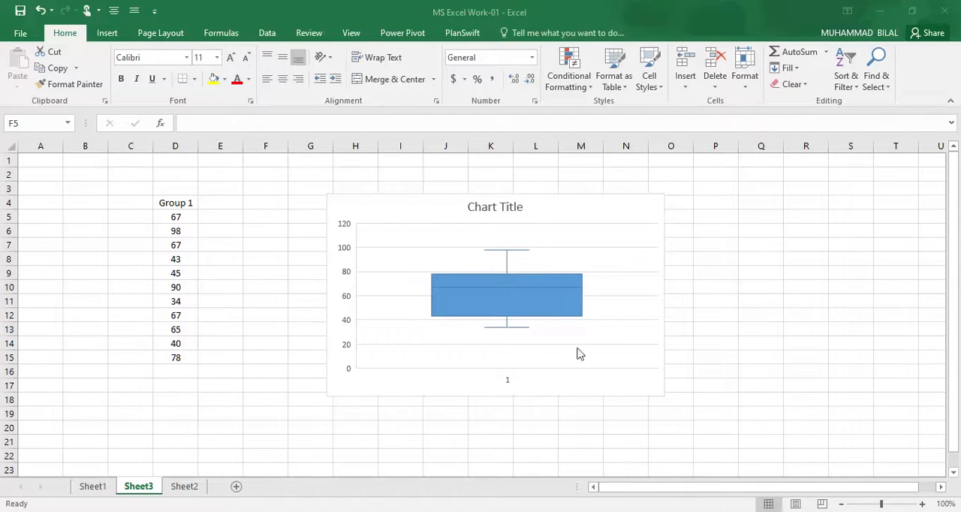
Step: Enter a formula in cell F5 for averaging the Group 1 values in D5:D15
{"action": "left_click", "coordinate": [416, 205]}
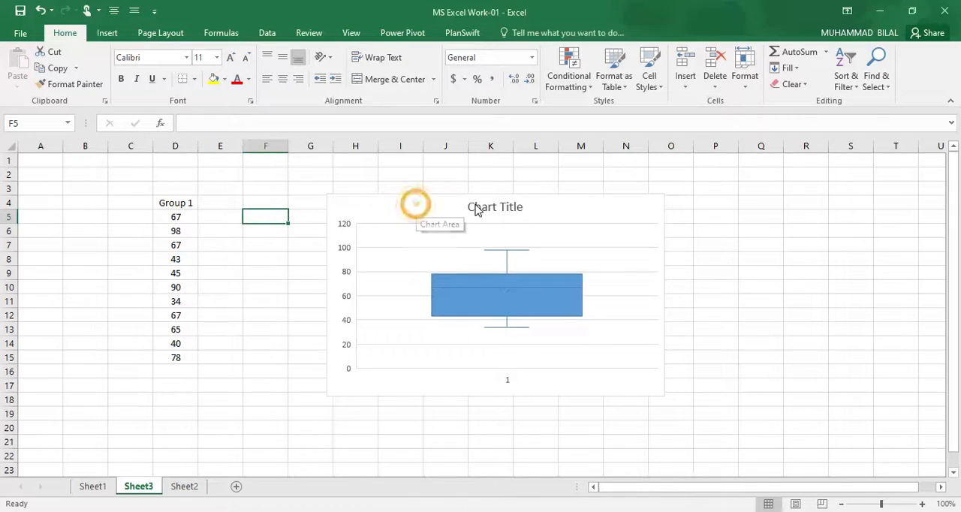
{"action": "type", "text": "="}
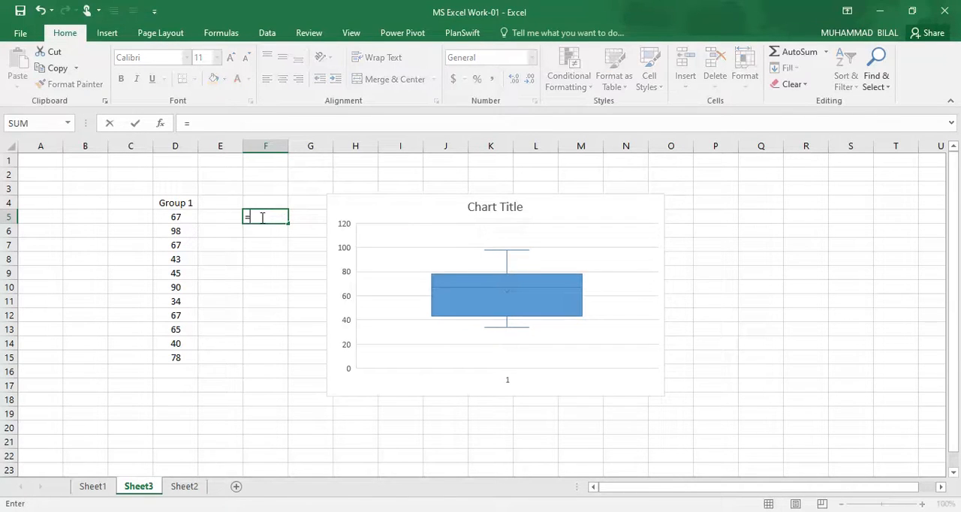
{"action": "type", "text": "avearge("}
{"action": "left_click_drag", "start_coordinate": [172, 217], "coordinate": [179, 356]}
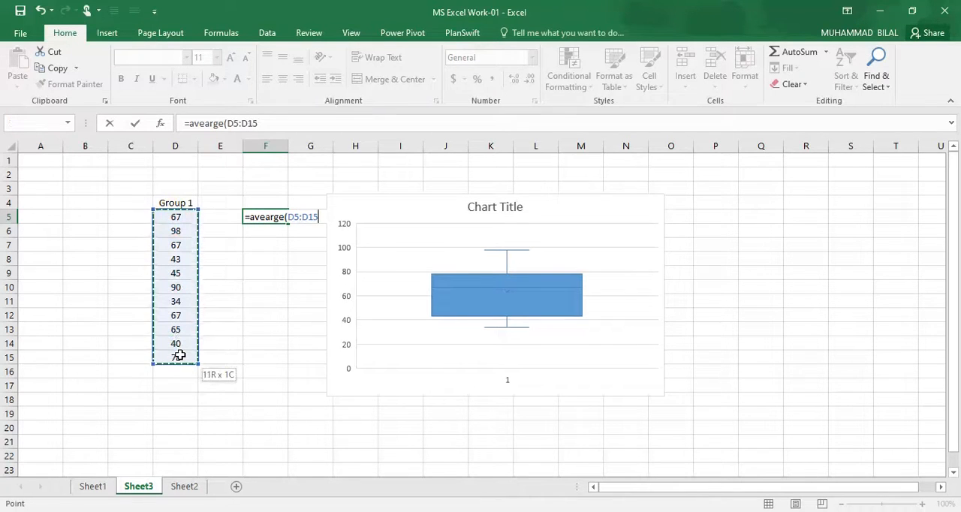
{"action": "left_click", "coordinate": [271, 123]}
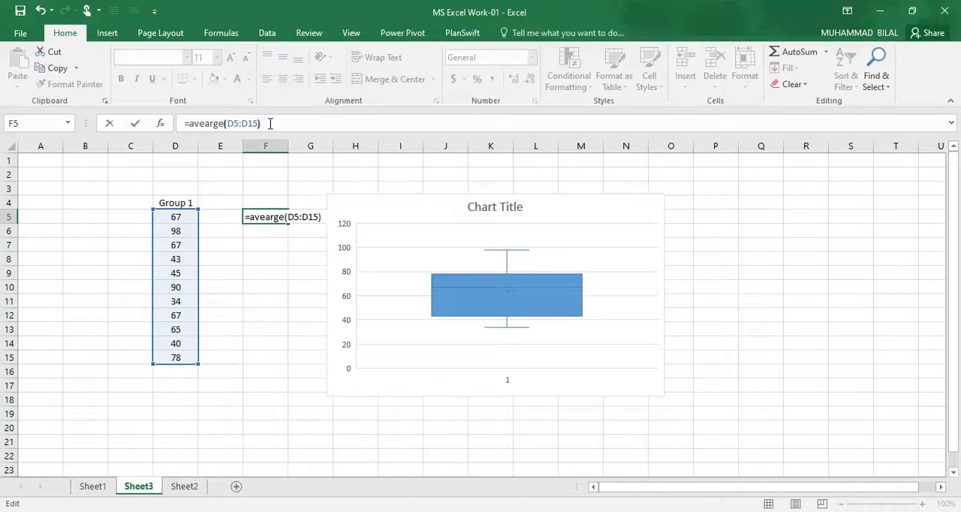
{"action": "key", "text": "Return"}
Step: Try to correct the misspelled function name in cell F5's formula to AVERAGE
{"action": "left_click", "coordinate": [266, 217]}
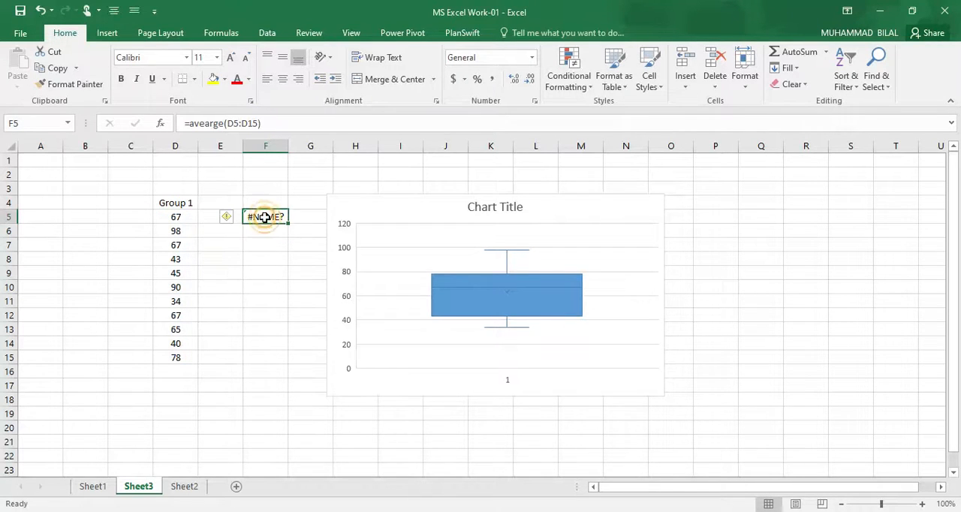
{"action": "left_click", "coordinate": [223, 123]}
{"action": "key", "text": "BackSpace"}
{"action": "key", "text": "BackSpace"}
{"action": "key", "text": "BackSpace"}
{"action": "key", "text": "BackSpace"}
{"action": "key", "text": "BackSpace"}
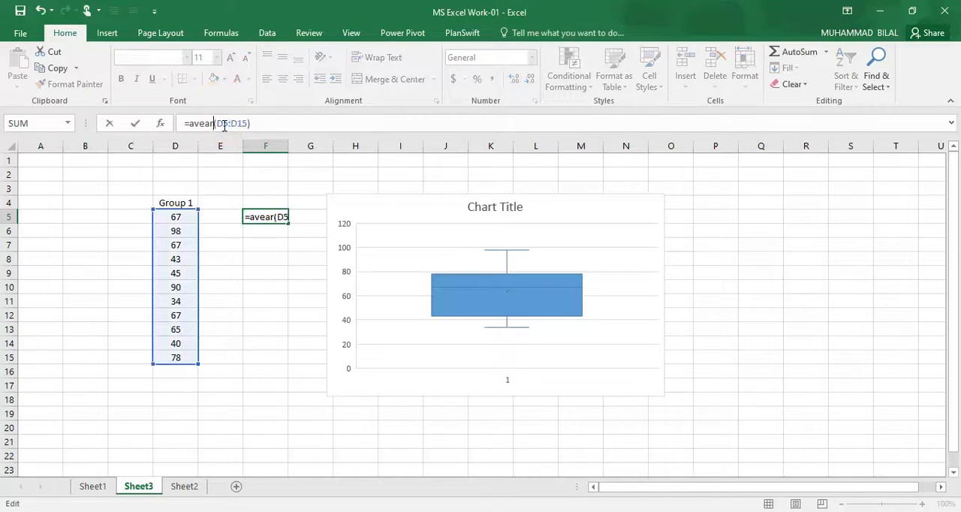
{"action": "key", "text": "Down"}
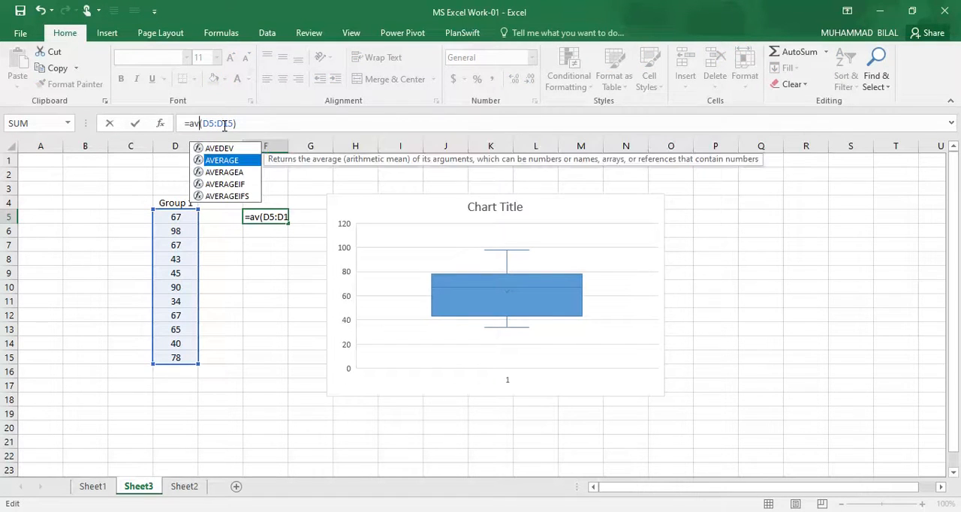
{"action": "key", "text": "Return"}
{"action": "left_click", "coordinate": [262, 217]}
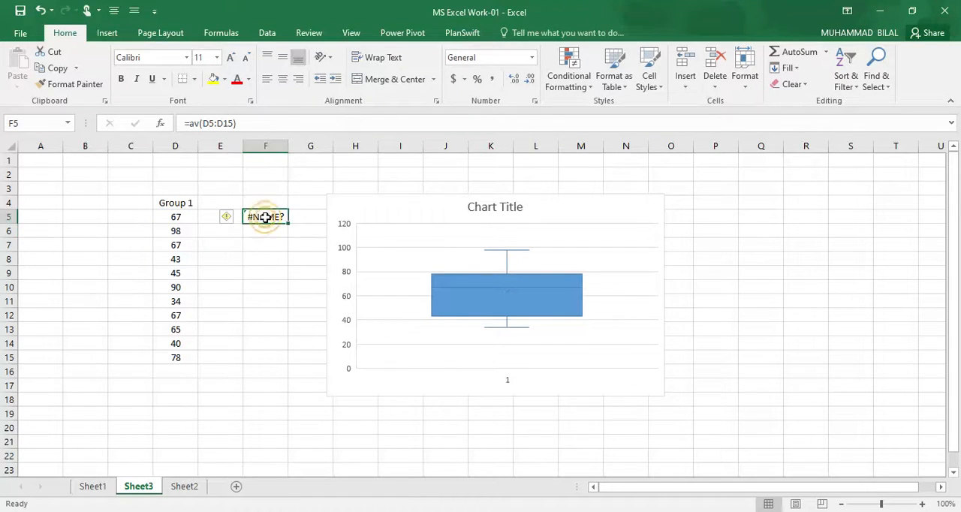
{"action": "left_click", "coordinate": [201, 124]}
{"action": "key", "text": "BackSpace"}
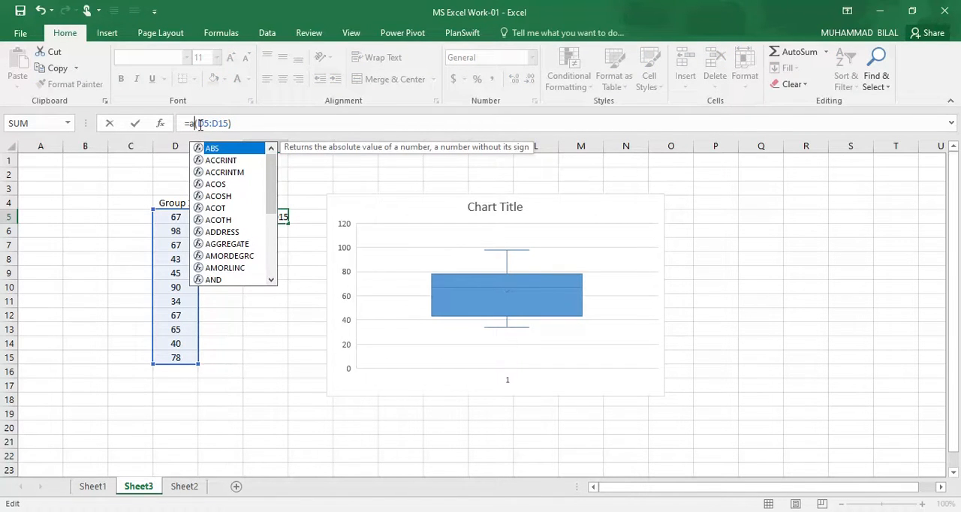
{"action": "type", "text": "v"}
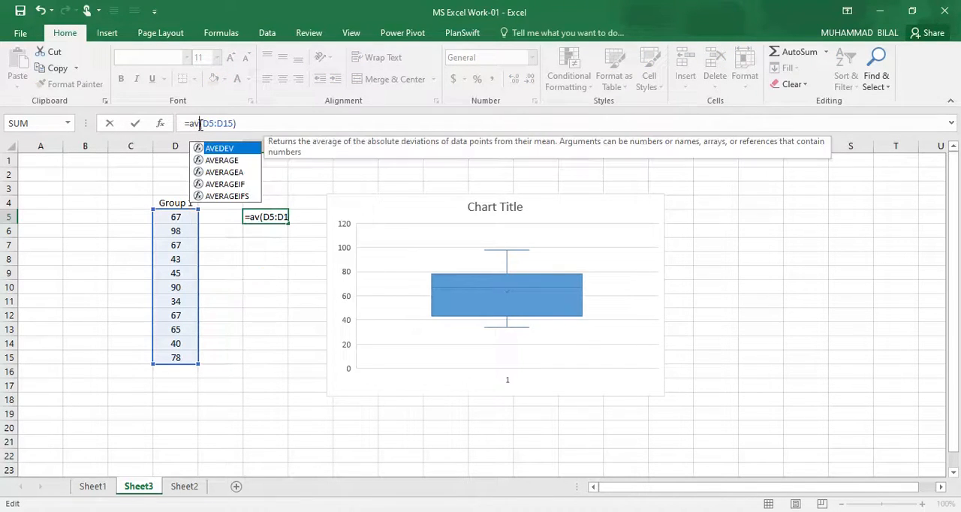
{"action": "left_click", "coordinate": [223, 162]}
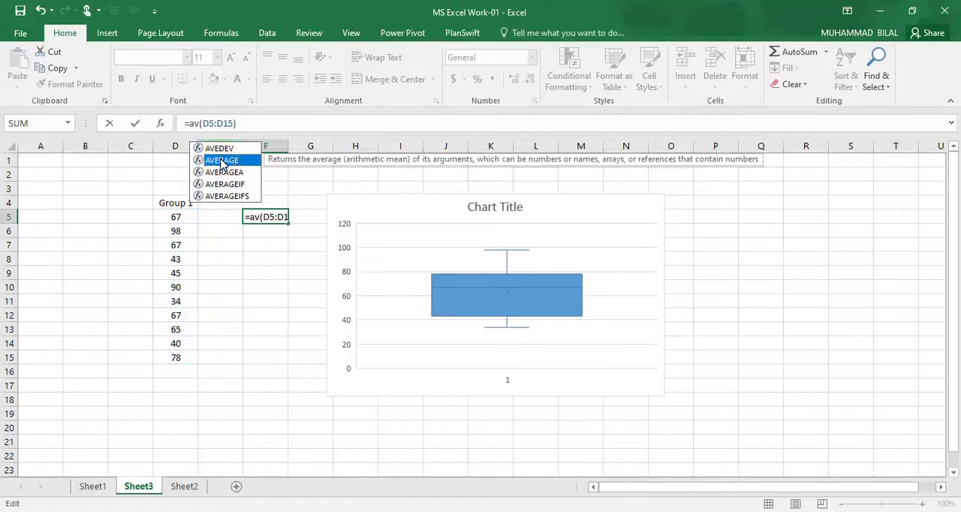
{"action": "key", "text": "Return"}
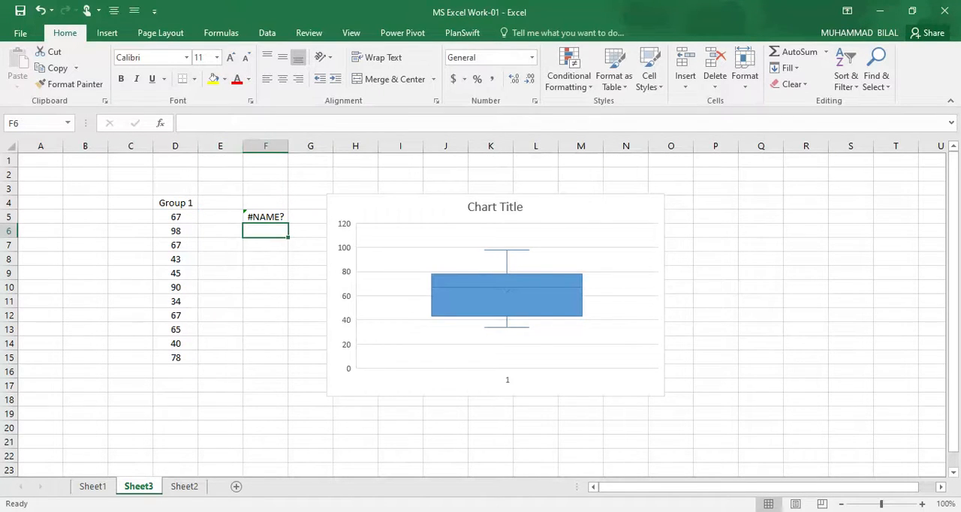
{"action": "left_click", "coordinate": [824, 508]}
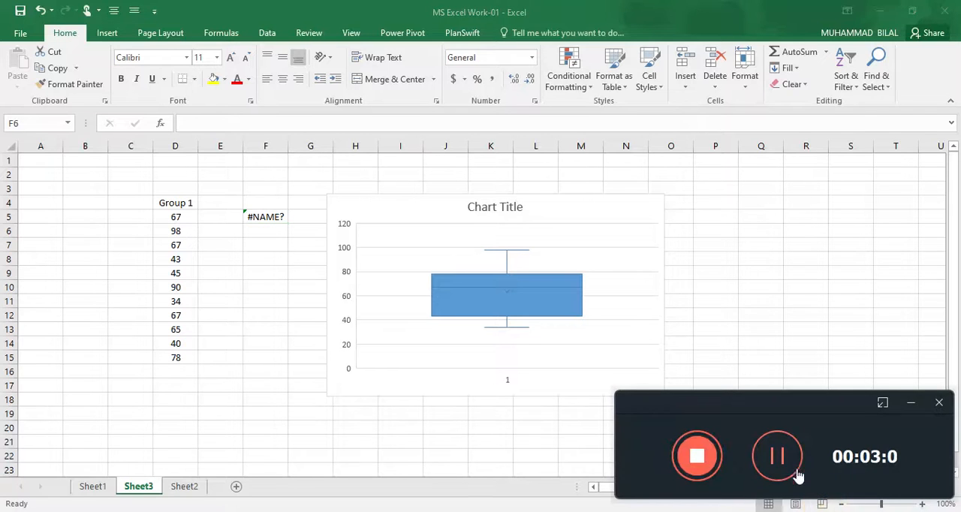
{"action": "left_click", "coordinate": [788, 460]}
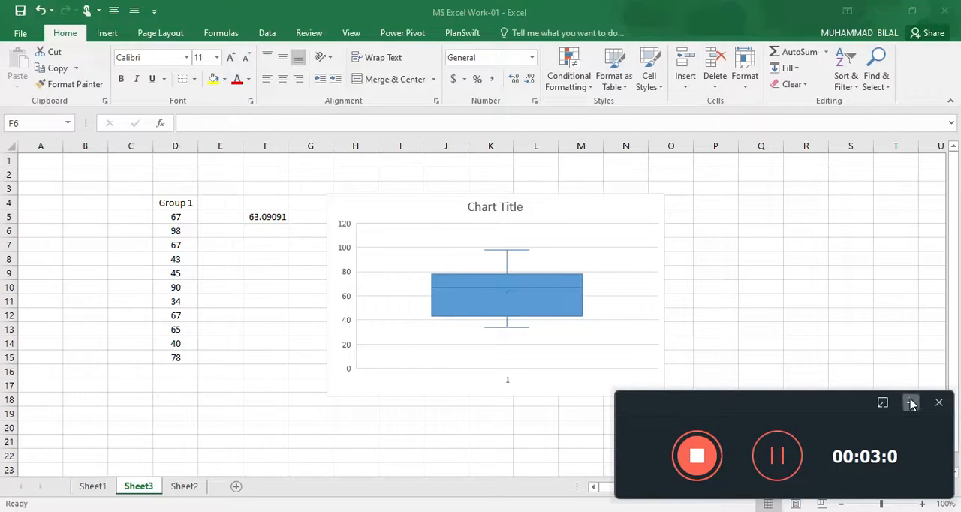
{"action": "left_click", "coordinate": [913, 401]}
{"action": "left_click", "coordinate": [270, 219]}
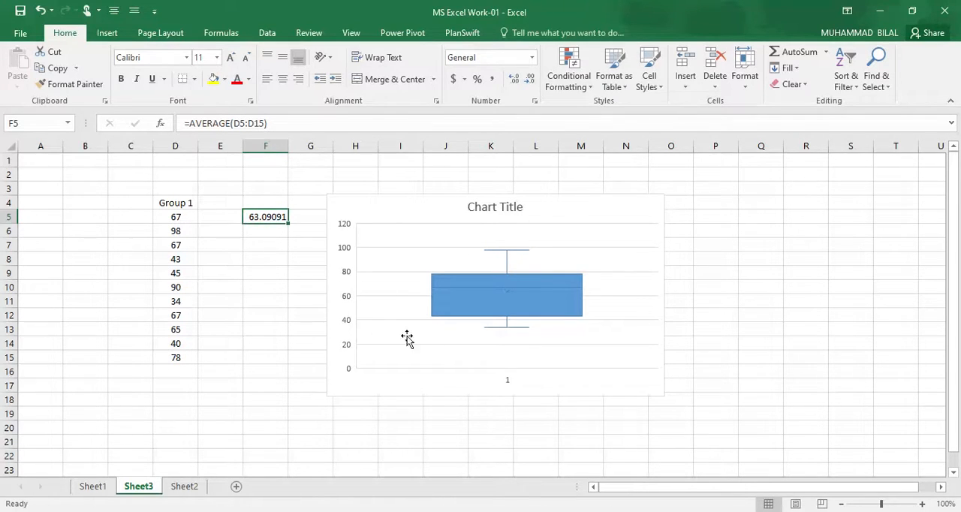
{"action": "left_click", "coordinate": [228, 217]}
{"action": "left_click", "coordinate": [259, 233]}
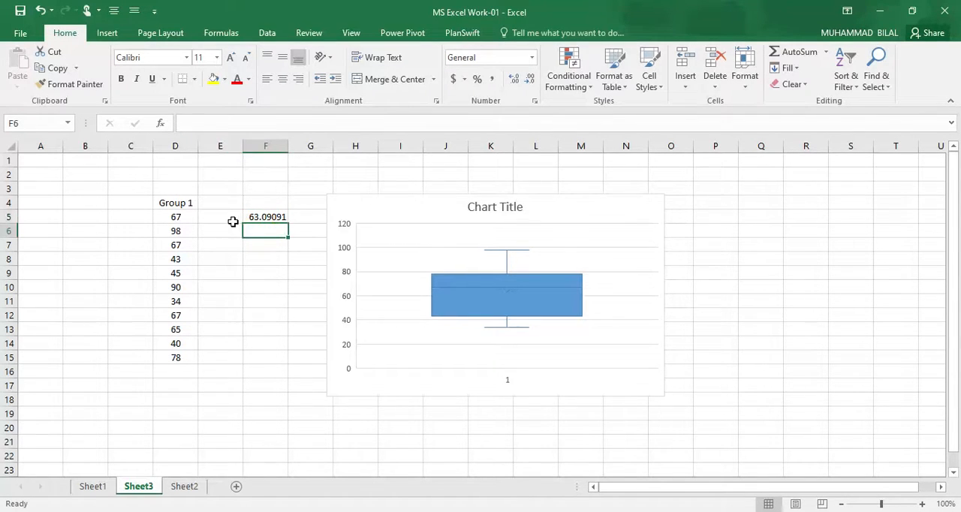
{"action": "left_click", "coordinate": [233, 219]}
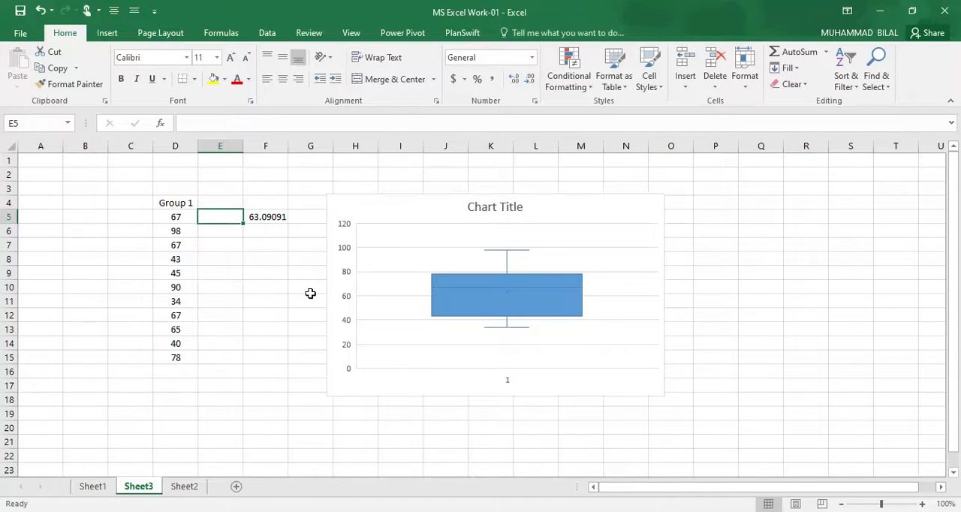
Step: Enter the label 1st Quartile in cell E6 and centre it with Merge & Center
{"action": "left_click", "coordinate": [210, 233]}
{"action": "type", "text": "1st Quartile"}
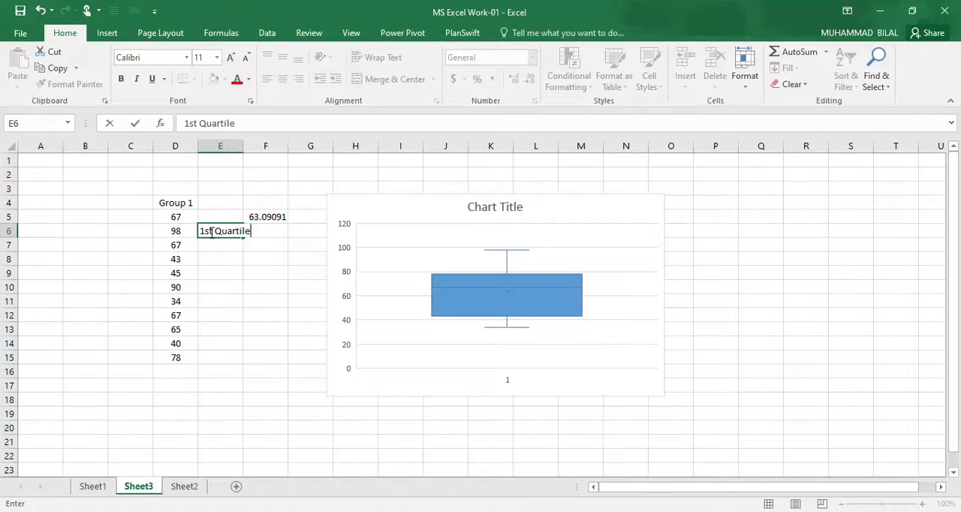
{"action": "key", "text": "Tab"}
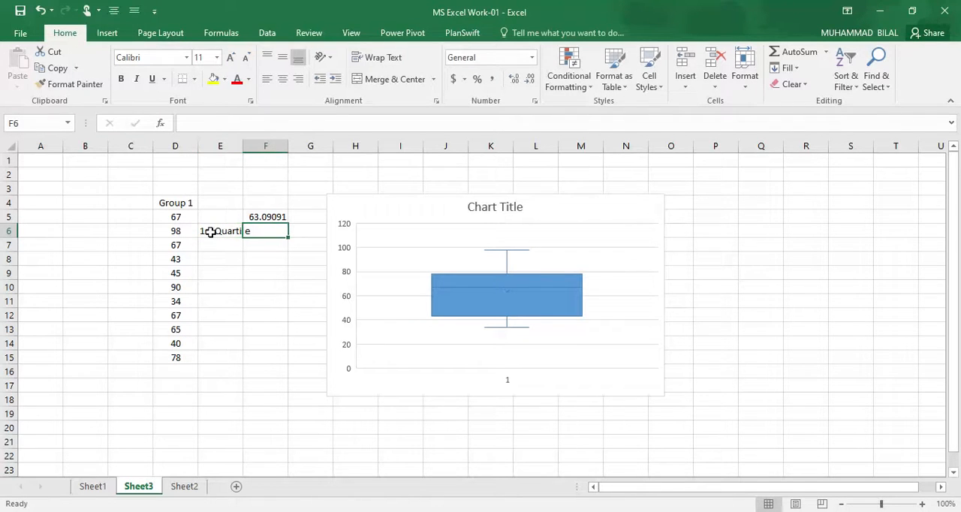
{"action": "left_click", "coordinate": [233, 231]}
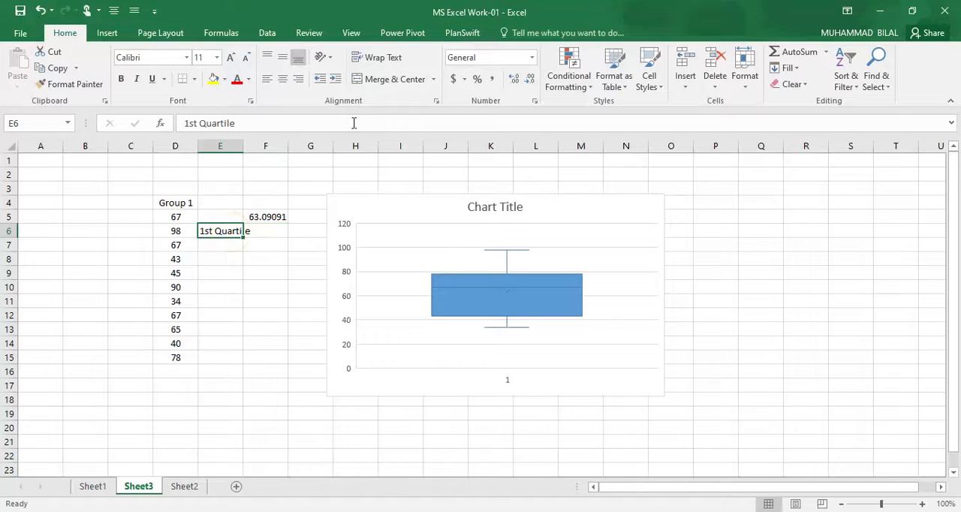
{"action": "left_click", "coordinate": [394, 78]}
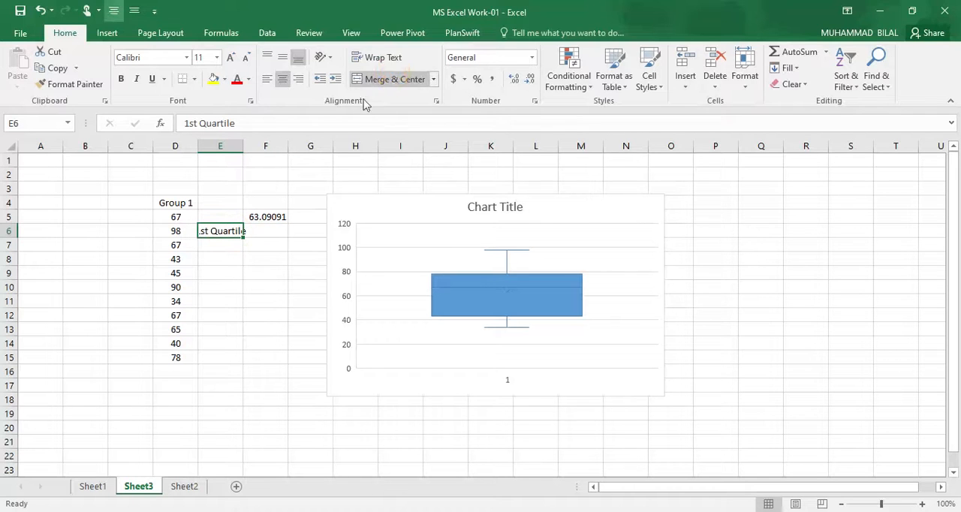
Step: Try to calculate the first quartile in cell F6 with QUARTILE.EXC over the Group 1 values in D5:D15
{"action": "left_click", "coordinate": [261, 237]}
{"action": "type", "text": "=a"}
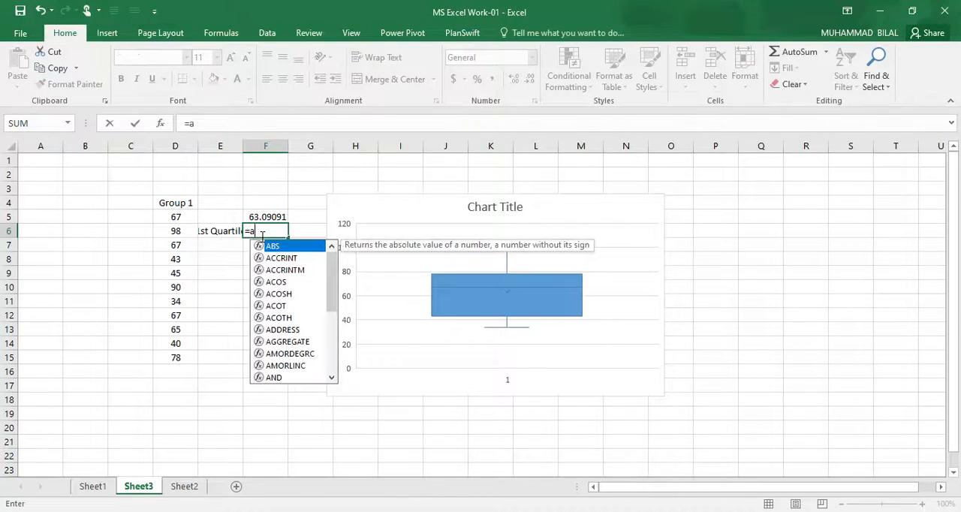
{"action": "key", "text": "BackSpace"}
{"action": "type", "text": "qu"}
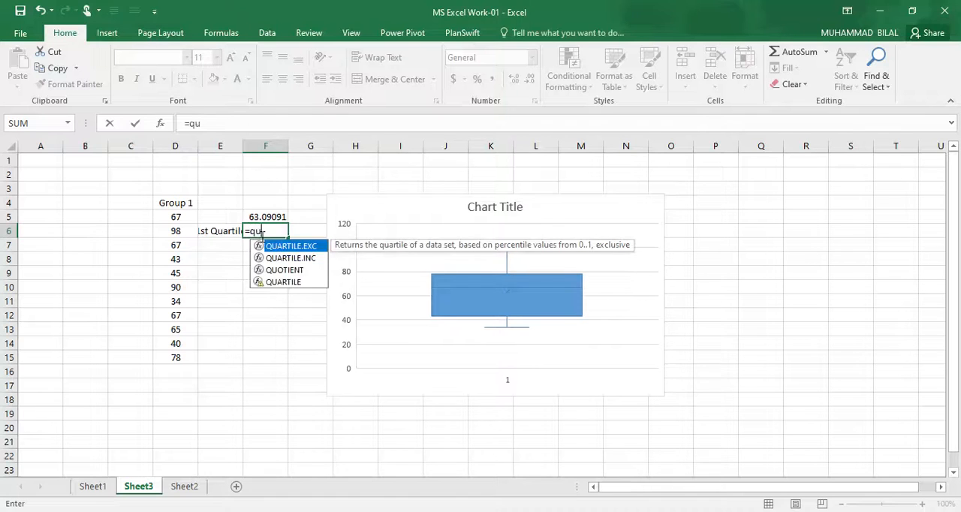
{"action": "type", "text": "artile"}
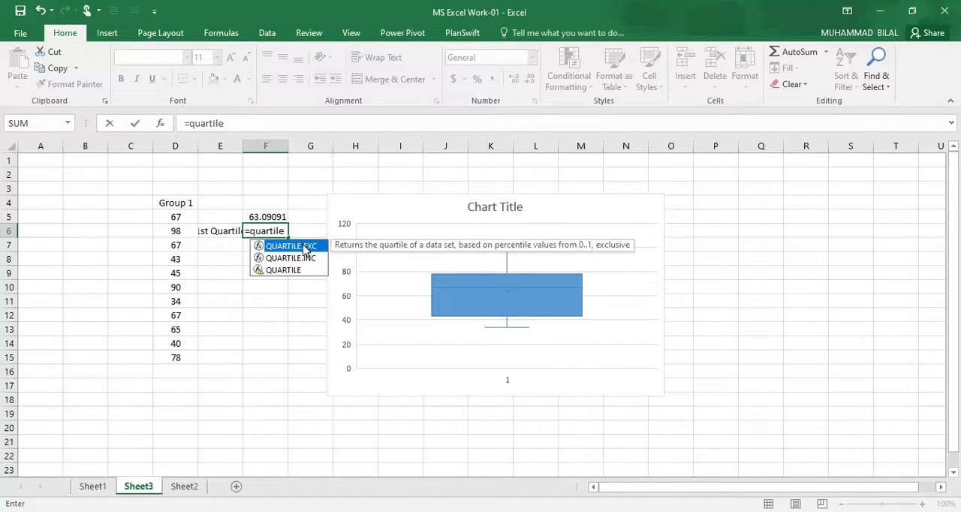
{"action": "double_click", "coordinate": [305, 248]}
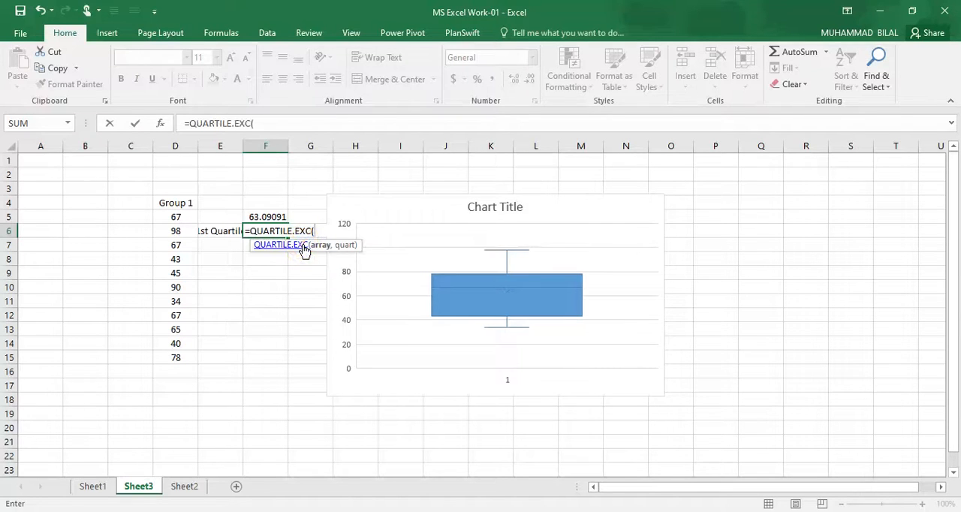
{"action": "left_click_drag", "start_coordinate": [175, 217], "coordinate": [187, 359]}
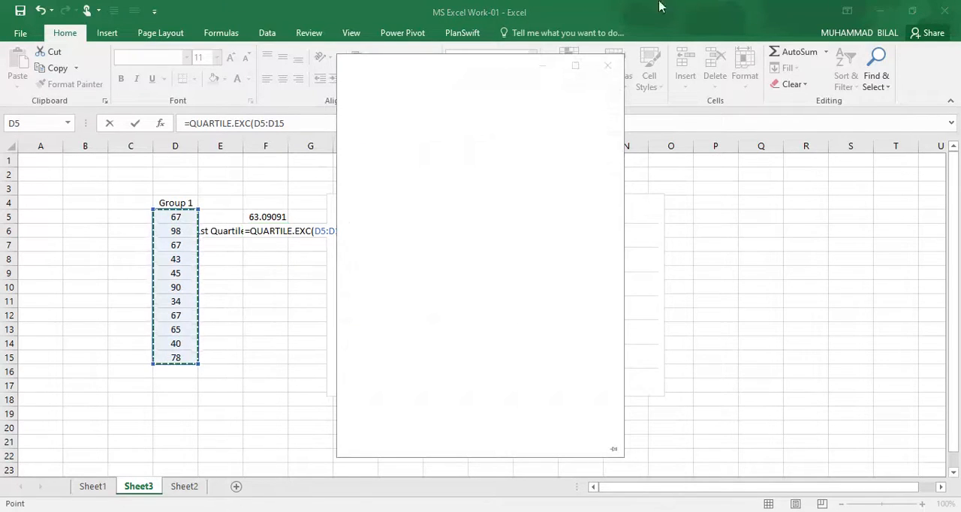
{"action": "left_click", "coordinate": [606, 67]}
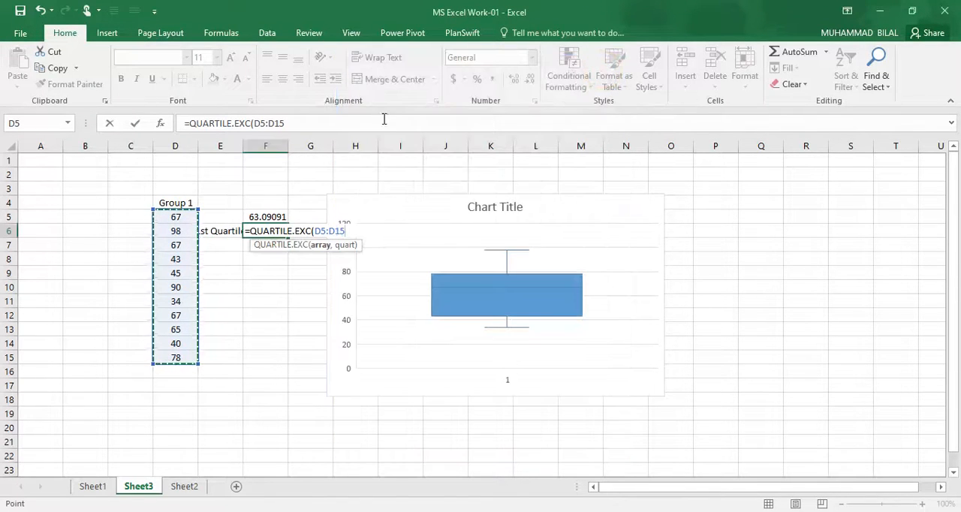
{"action": "left_click", "coordinate": [304, 122]}
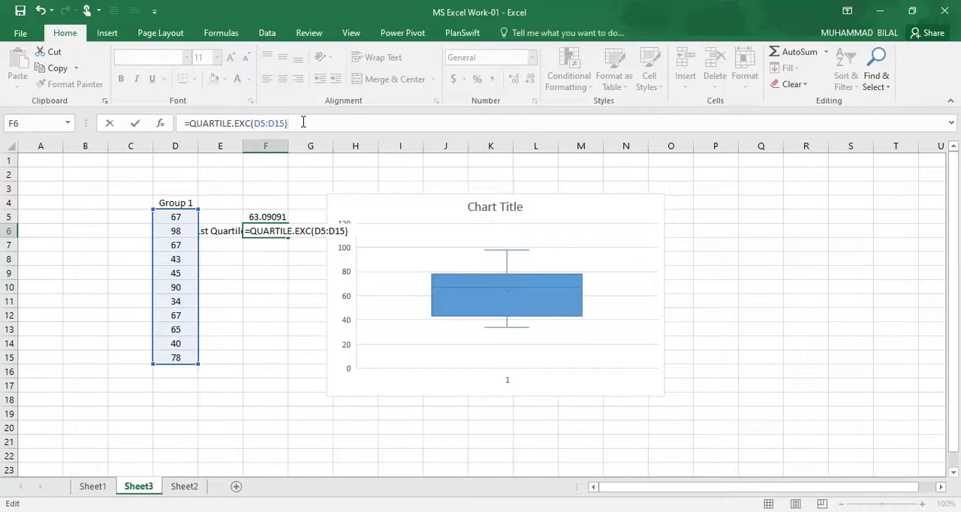
{"action": "key", "text": "Return"}
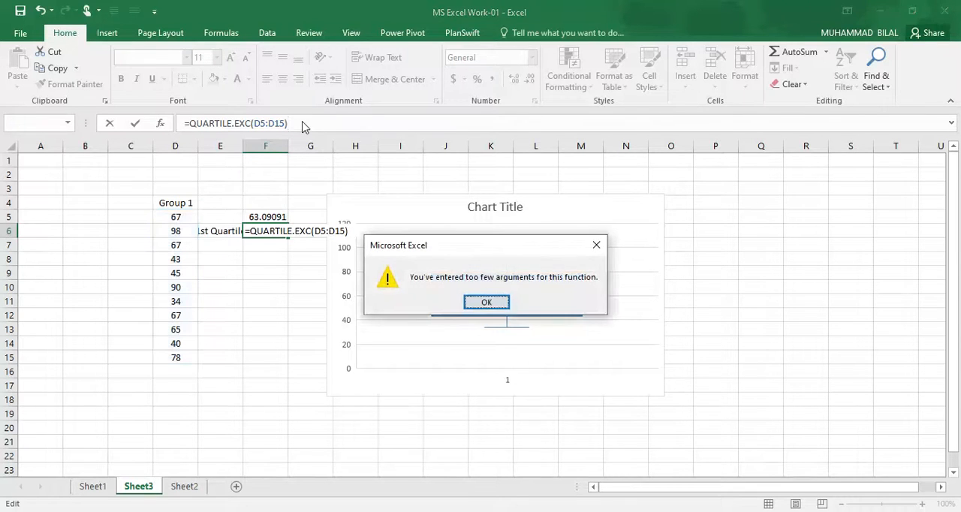
{"action": "left_click", "coordinate": [486, 304]}
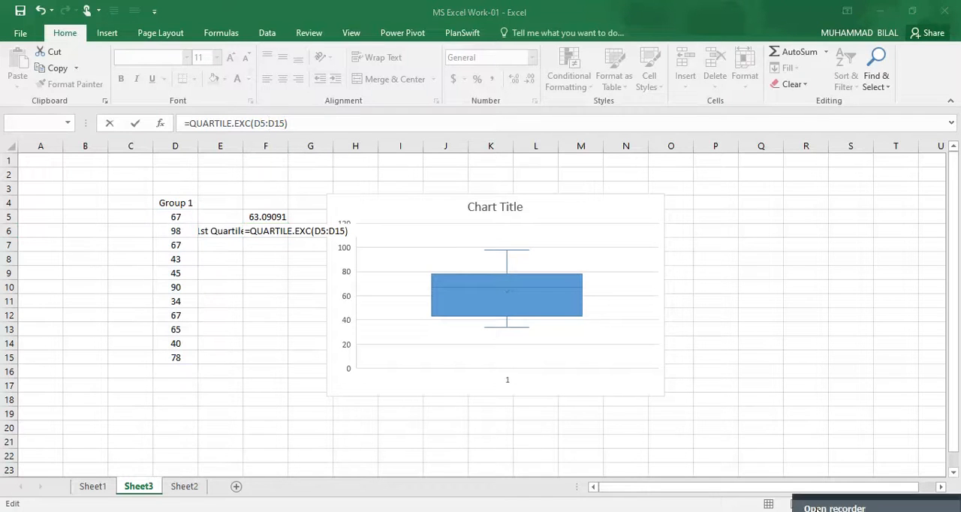
Step: Complete the first-quartile formula in cell F6 as =QUARTILE.EXC(D5:D15,1) and reselect the cell
{"action": "left_click", "coordinate": [801, 511]}
{"action": "key", "text": "Return"}
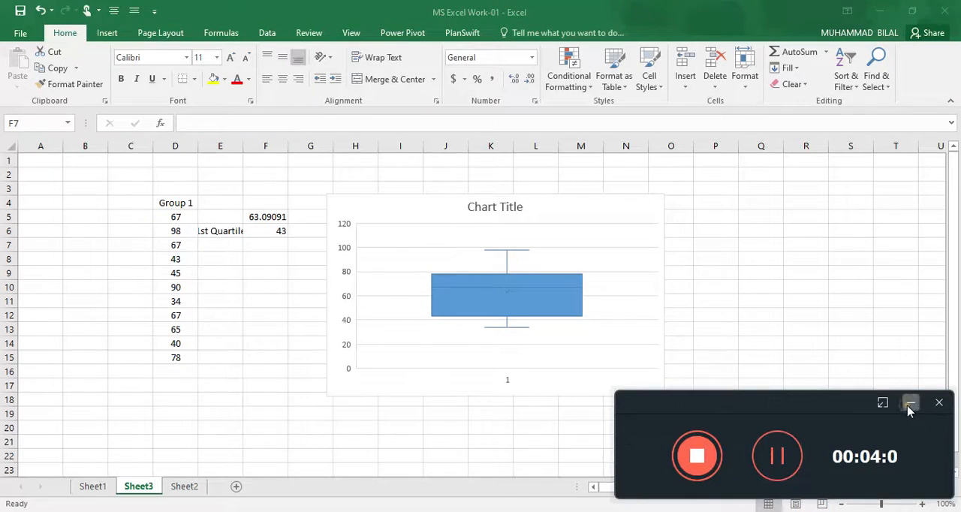
{"action": "left_click", "coordinate": [911, 403]}
{"action": "left_click", "coordinate": [277, 235]}
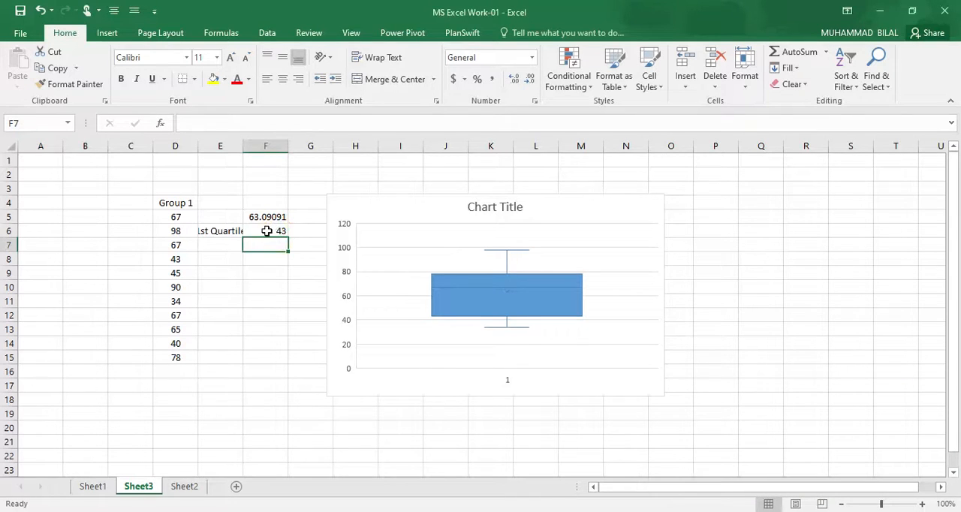
{"action": "left_click", "coordinate": [267, 231]}
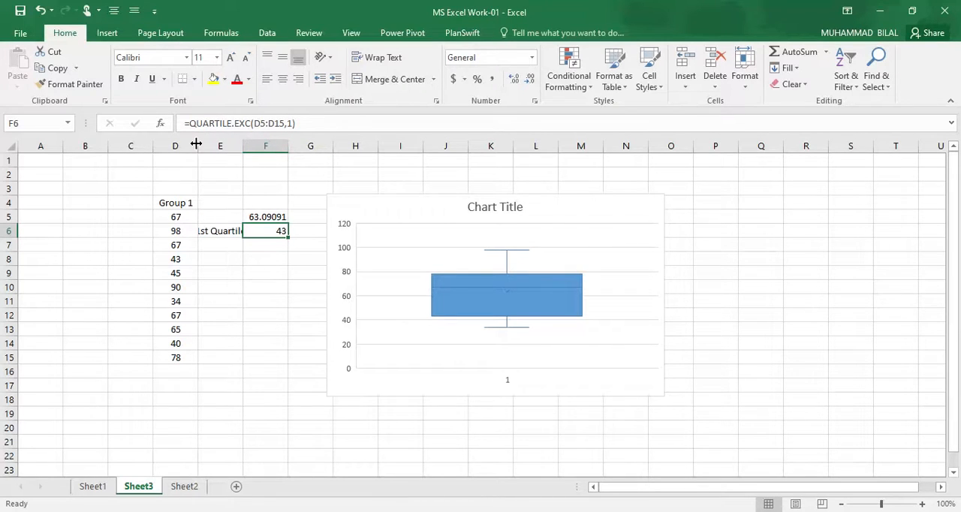
Step: Widen columns D and E to fit the quartile label and enter the label 3rd quartile in cell E7
{"action": "mouse_move", "coordinate": [199, 144]}
{"action": "left_mouse_down"}
{"action": "mouse_move", "coordinate": [166, 147]}
{"action": "mouse_move", "coordinate": [202, 150]}
{"action": "left_mouse_up"}
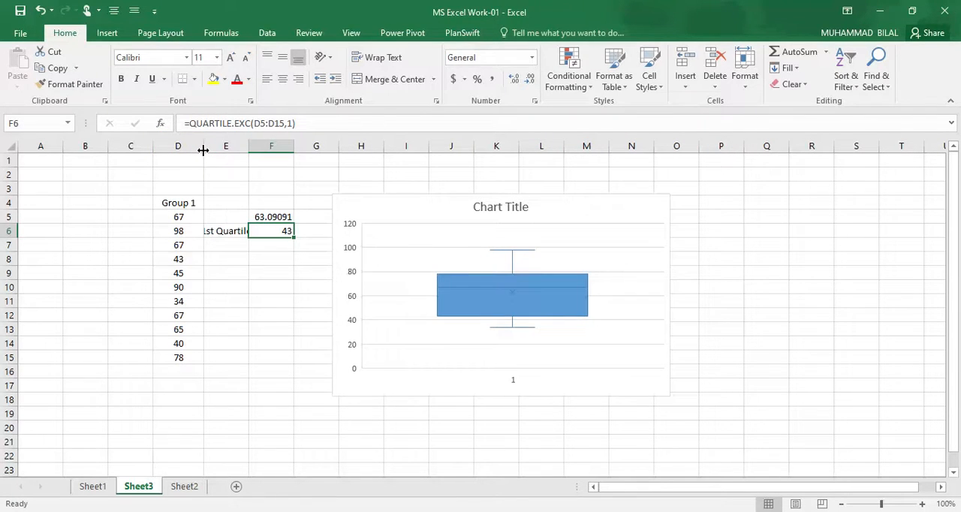
{"action": "left_click_drag", "start_coordinate": [248, 143], "coordinate": [278, 153]}
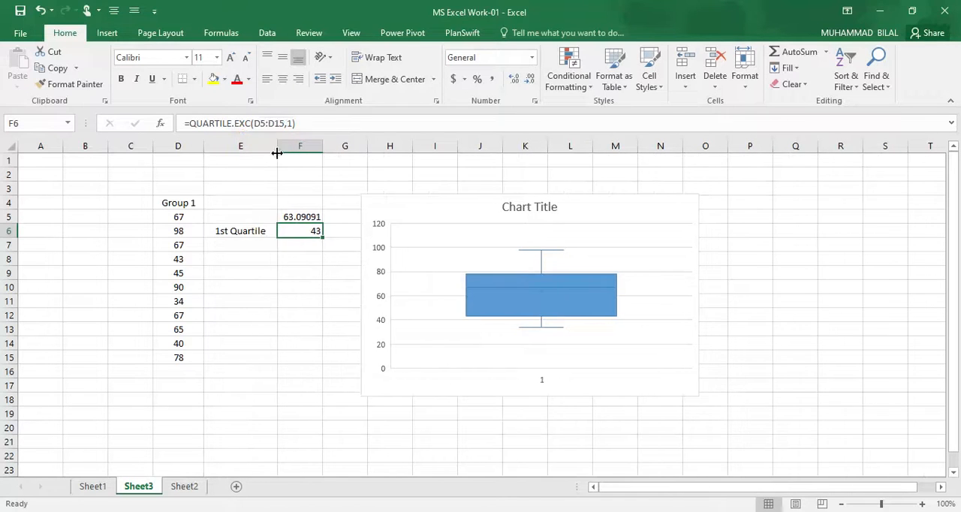
{"action": "left_click", "coordinate": [249, 245]}
{"action": "type", "text": "3rd quartile"}
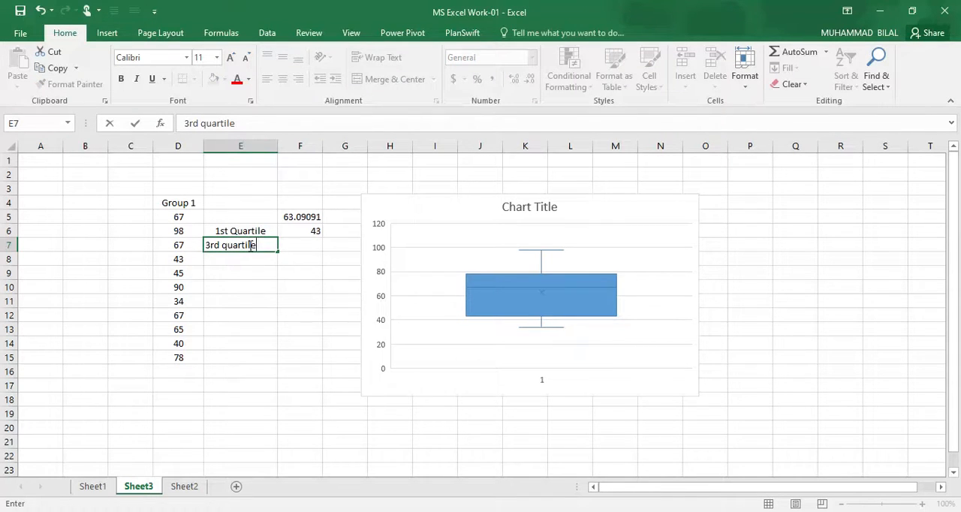
{"action": "key", "text": "Tab"}
Step: Calculate the third quartile of the Group 1 data in cell F7 with =QUARTILE.EXC(D5:D15,3)
{"action": "type", "text": "=quar"}
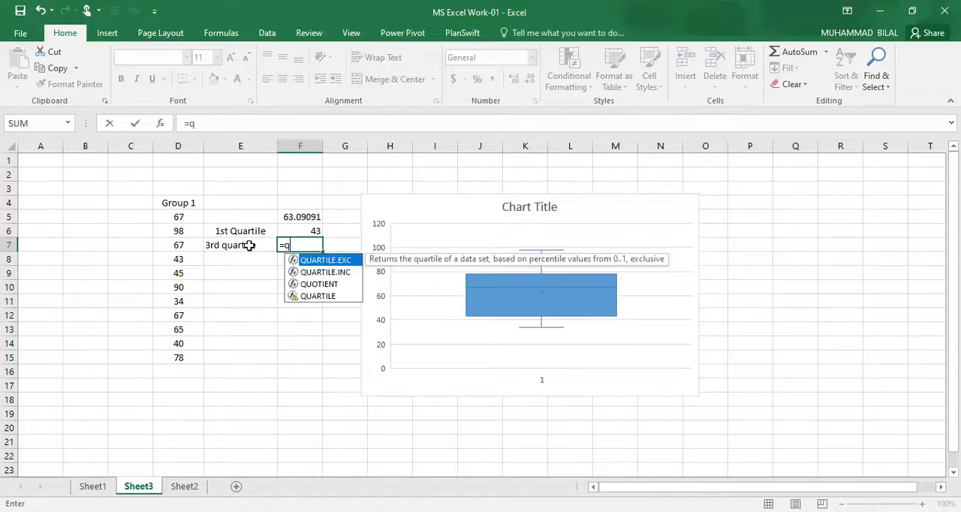
{"action": "left_click", "coordinate": [331, 261]}
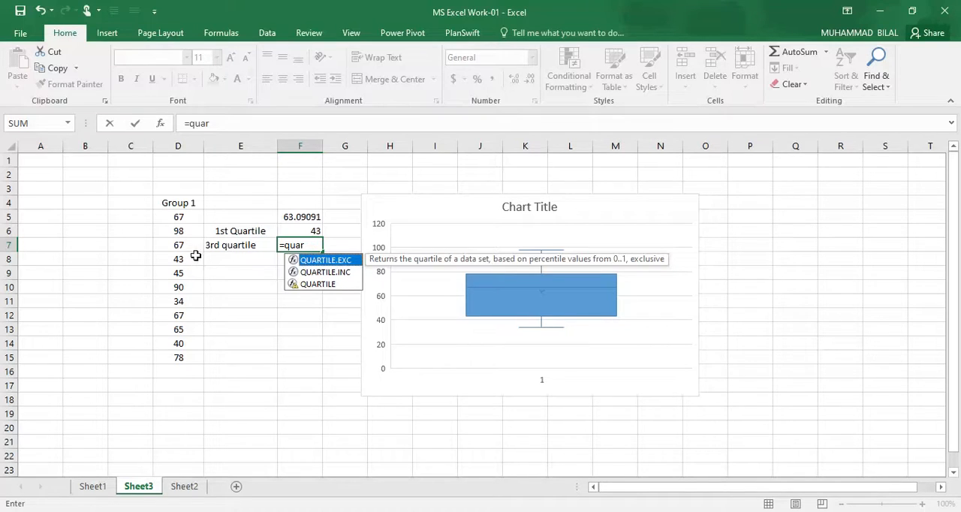
{"action": "left_click", "coordinate": [296, 262]}
{"action": "double_click", "coordinate": [337, 260]}
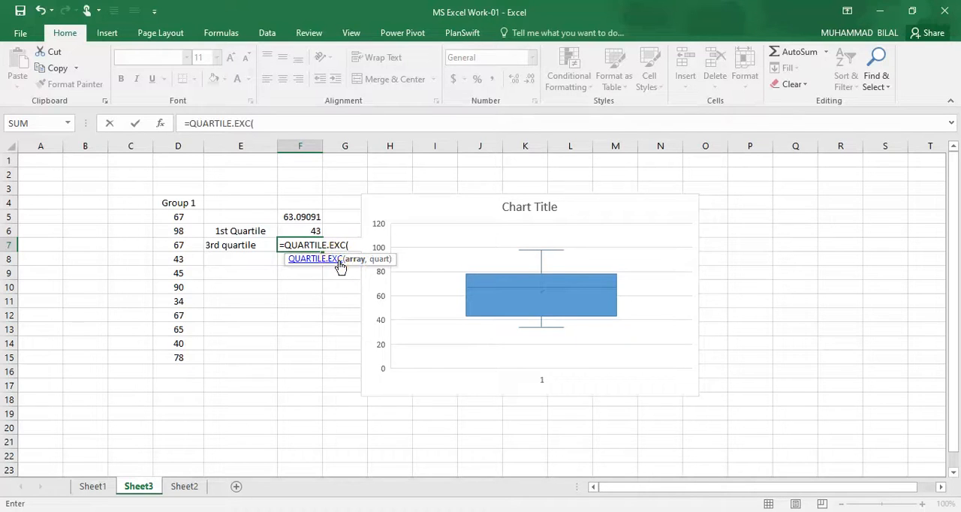
{"action": "left_click_drag", "start_coordinate": [180, 217], "coordinate": [184, 352]}
{"action": "left_click", "coordinate": [294, 124]}
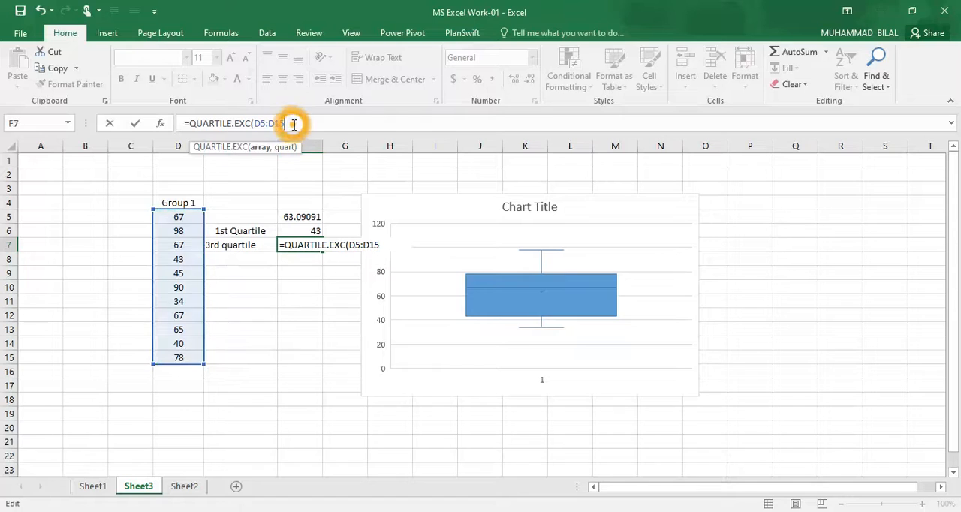
{"action": "type", "text": ",3"}
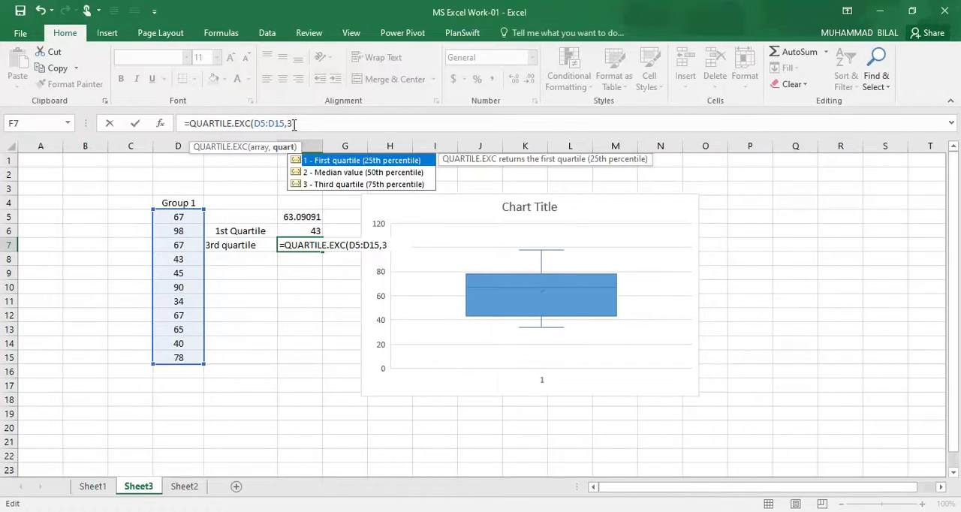
{"action": "type", "text": ")"}
{"action": "key", "text": "Return"}
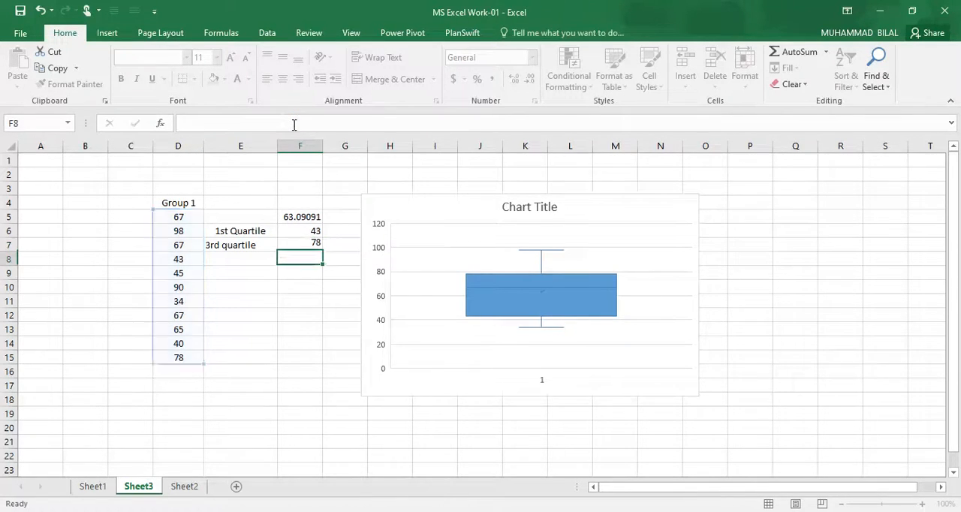
Step: Enter the label maximum in cell E8, below the 3rd quartile label
{"action": "mouse_move", "coordinate": [618, 281]}
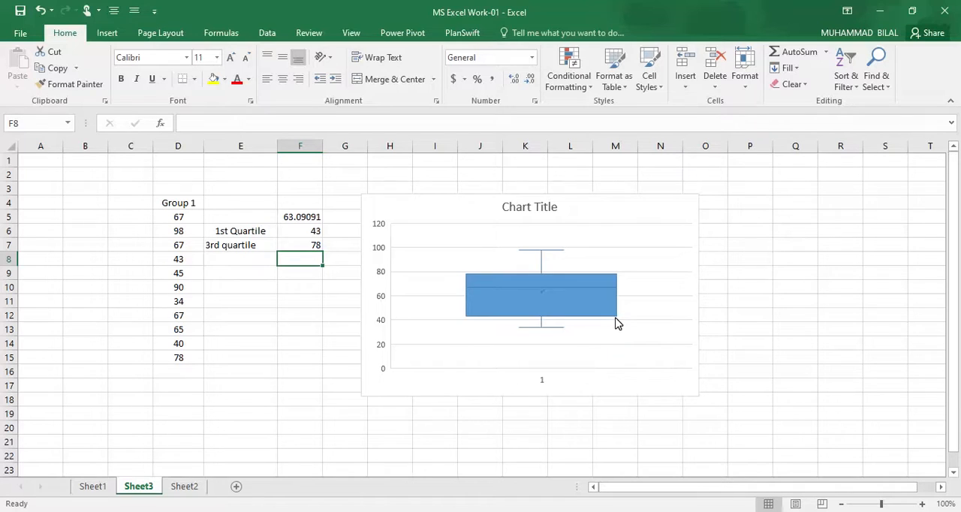
{"action": "mouse_move", "coordinate": [617, 323]}
{"action": "left_click", "coordinate": [227, 260]}
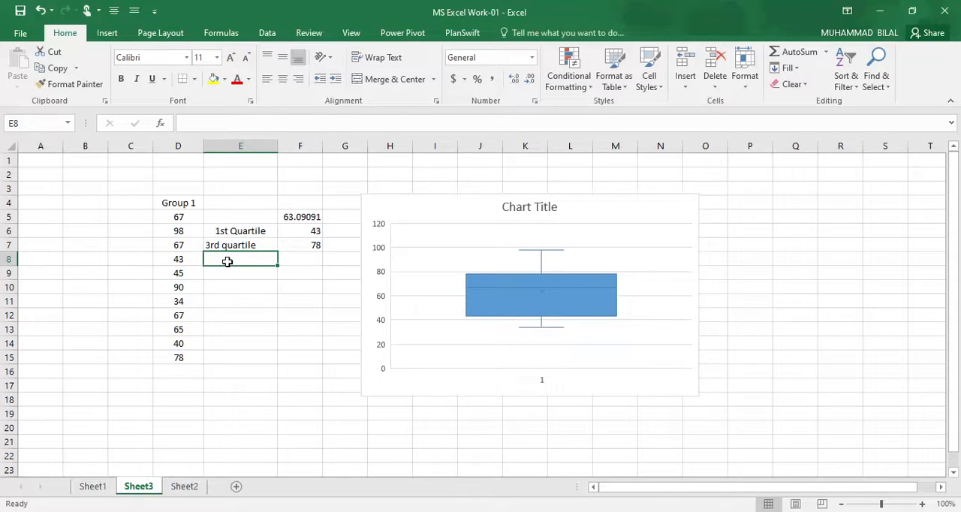
{"action": "type", "text": "maxim"}
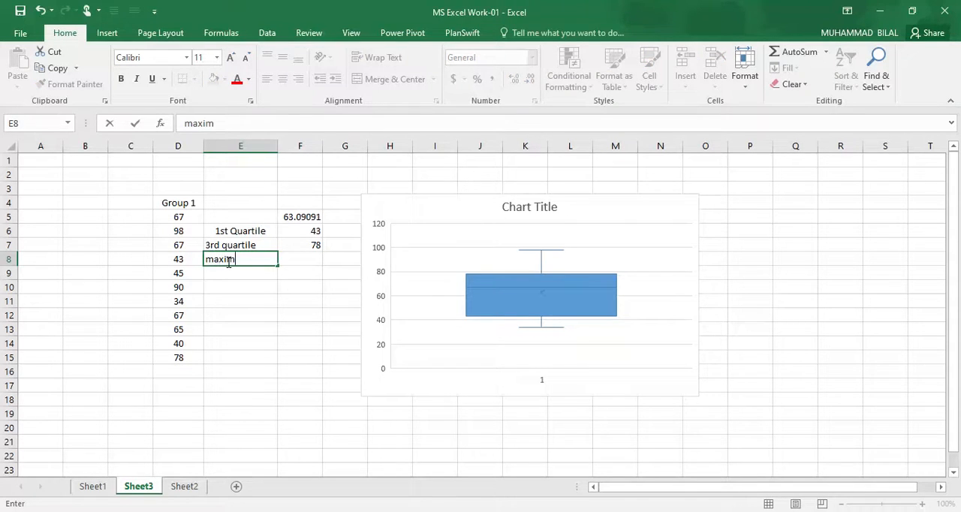
{"action": "key", "text": "BackSpace"}
{"action": "key", "text": "BackSpace"}
{"action": "key", "text": "BackSpace"}
{"action": "type", "text": "maximum"}
{"action": "key", "text": "Tab"}
Step: Calculate the maximum of the Group 1 data in cell F8 with =MAX(D5:D15)
{"action": "type", "text": "=max"}
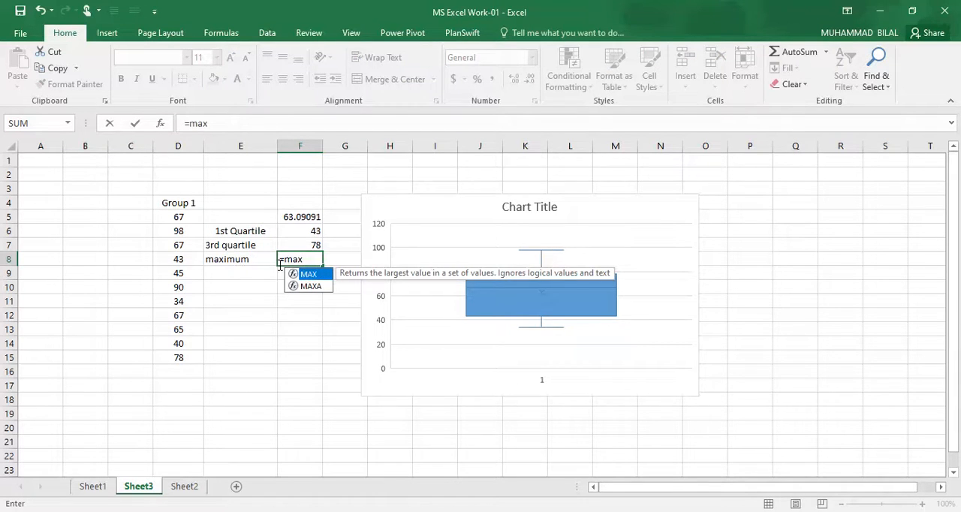
{"action": "type", "text": "("}
{"action": "left_click_drag", "start_coordinate": [178, 217], "coordinate": [176, 357]}
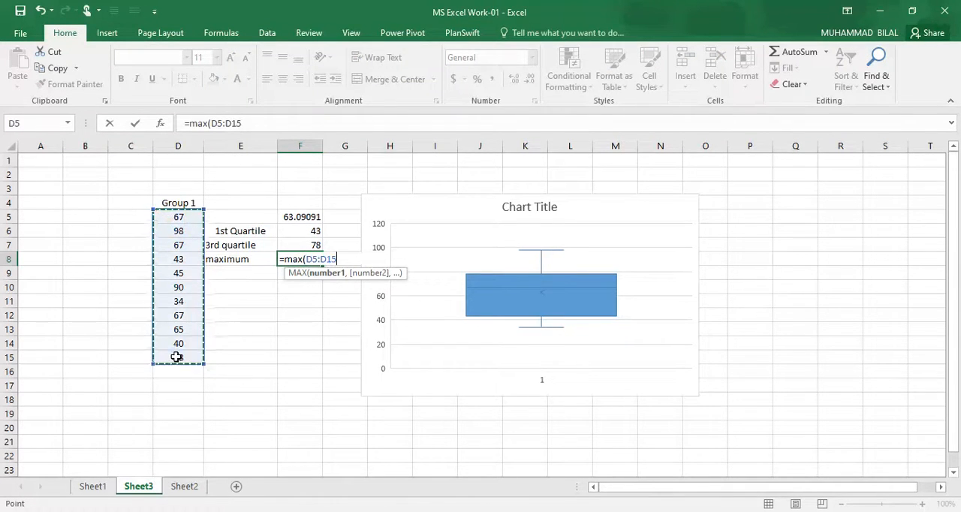
{"action": "left_click", "coordinate": [256, 125]}
{"action": "type", "text": ")"}
{"action": "key", "text": "Return"}
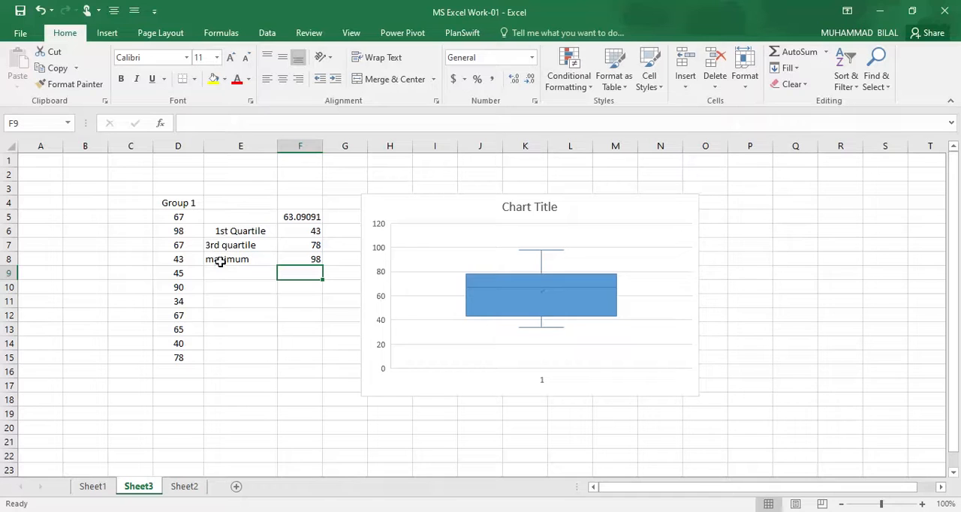
Step: Enter the label minimum in cell E9, replacing the suggested autocomplete text
{"action": "left_click", "coordinate": [254, 279]}
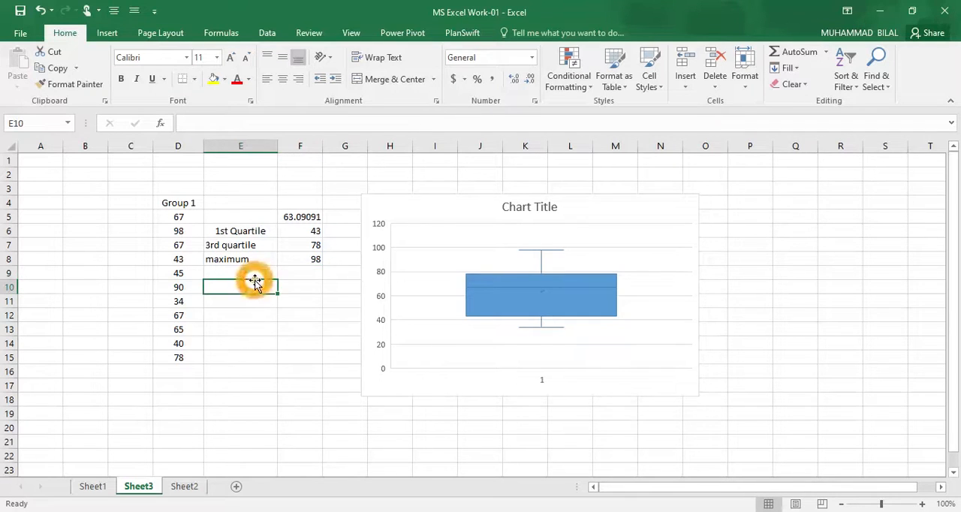
{"action": "type", "text": "m"}
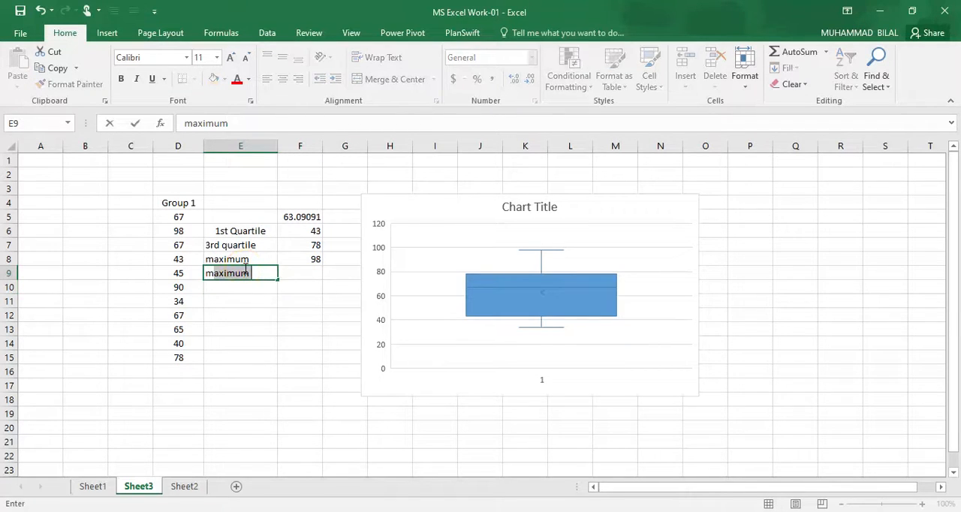
{"action": "key", "text": "BackSpace"}
{"action": "type", "text": "inimum"}
{"action": "key", "text": "Return"}
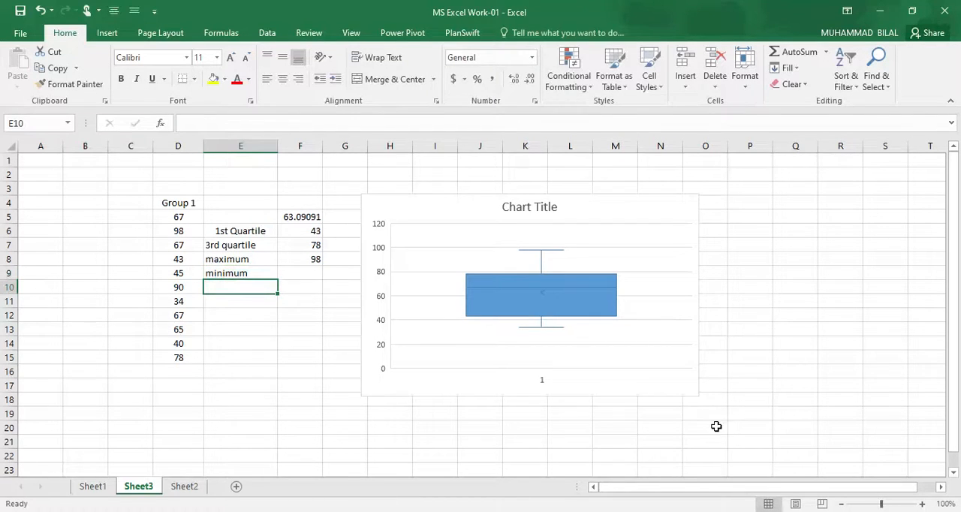
{"action": "left_click", "coordinate": [811, 511]}
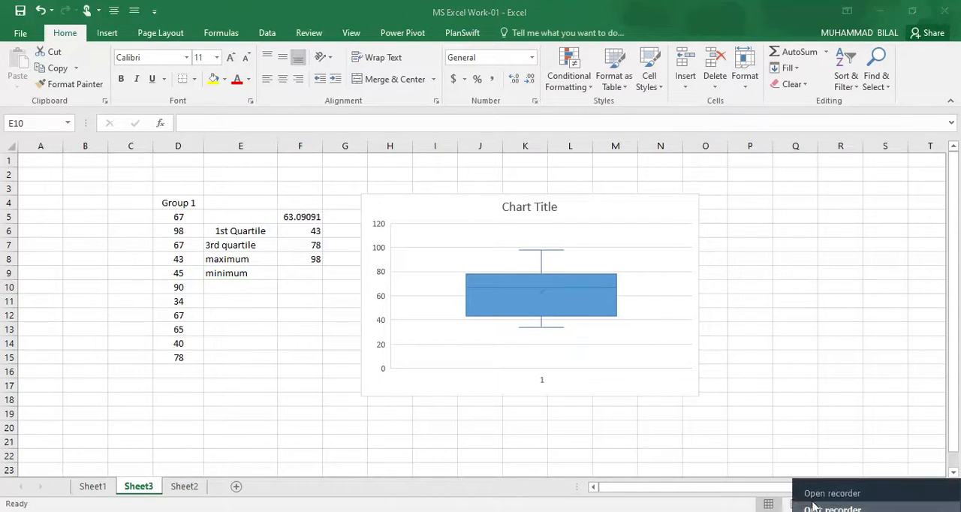
{"action": "left_click", "coordinate": [811, 495]}
{"action": "left_click", "coordinate": [777, 456]}
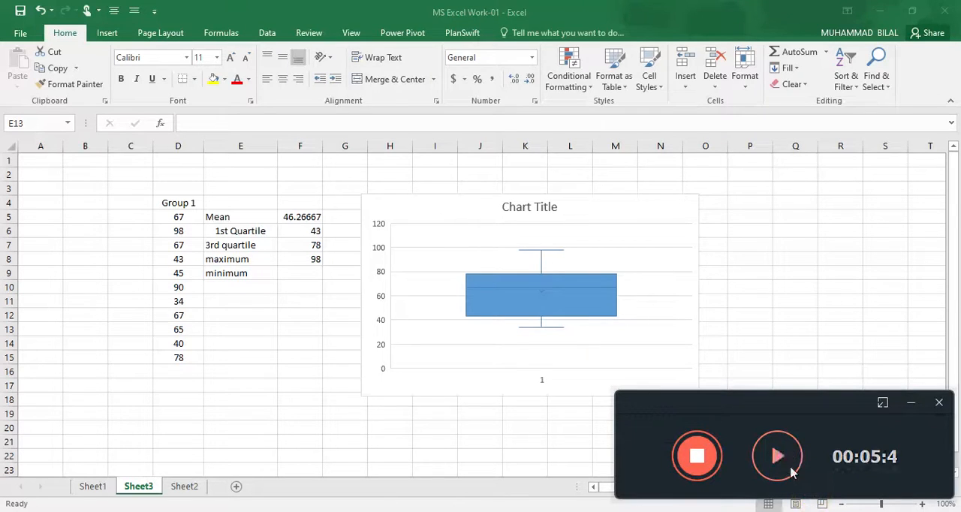
{"action": "left_click", "coordinate": [777, 456]}
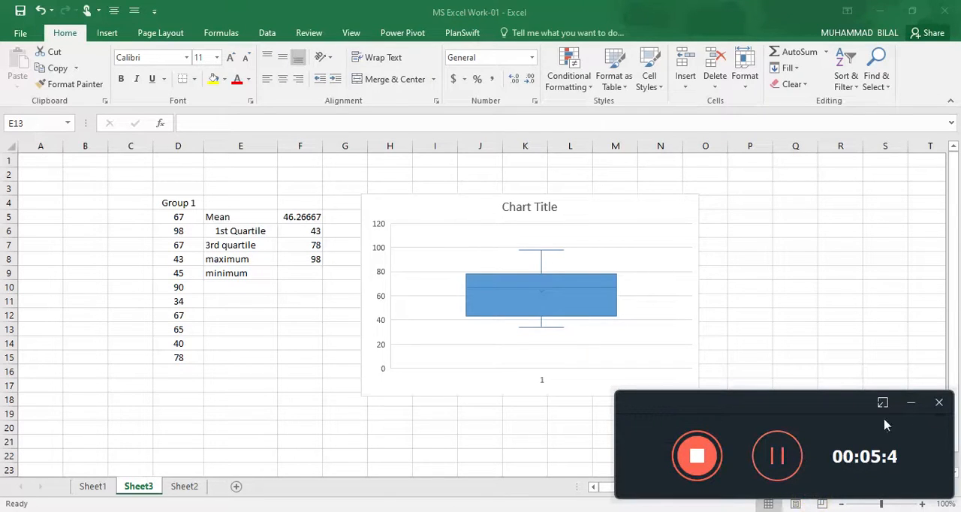
{"action": "left_click", "coordinate": [911, 403]}
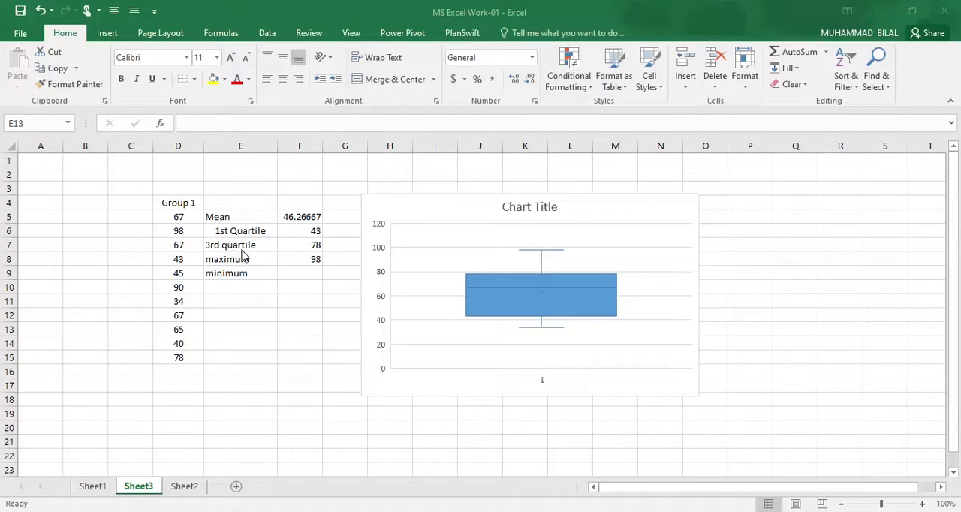
Step: Calculate the minimum of the Group 1 data in cell F9 with =MIN(D5:D15)
{"action": "left_click", "coordinate": [302, 273]}
{"action": "type", "text": "="}
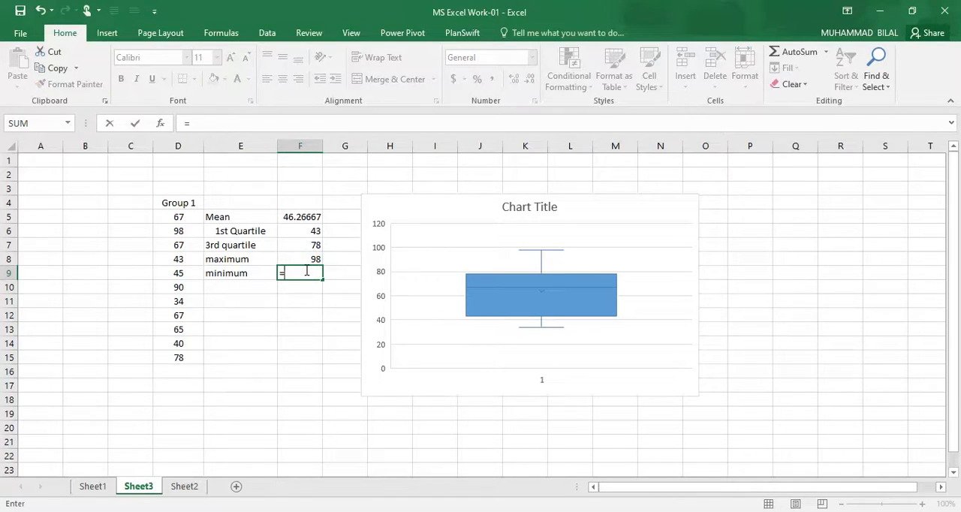
{"action": "type", "text": "min("}
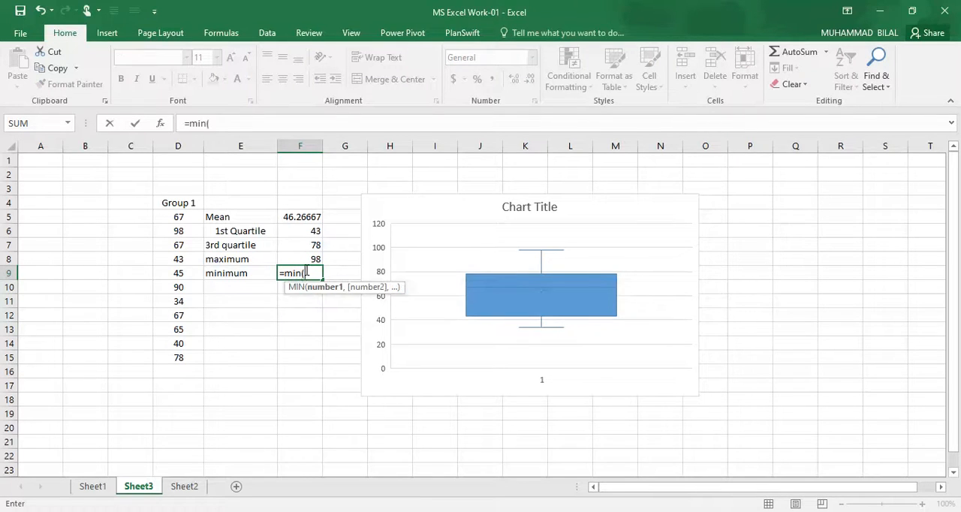
{"action": "left_click_drag", "start_coordinate": [170, 219], "coordinate": [185, 357]}
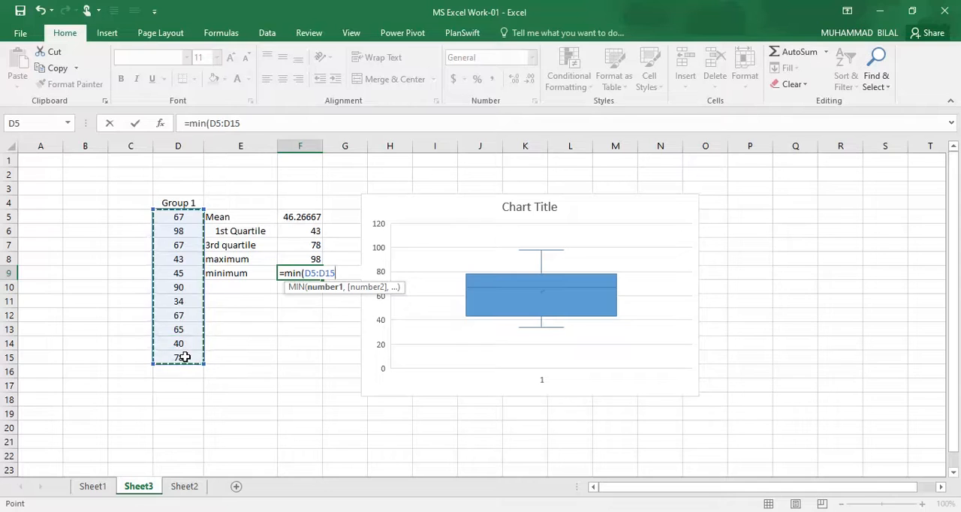
{"action": "key", "text": "Return"}
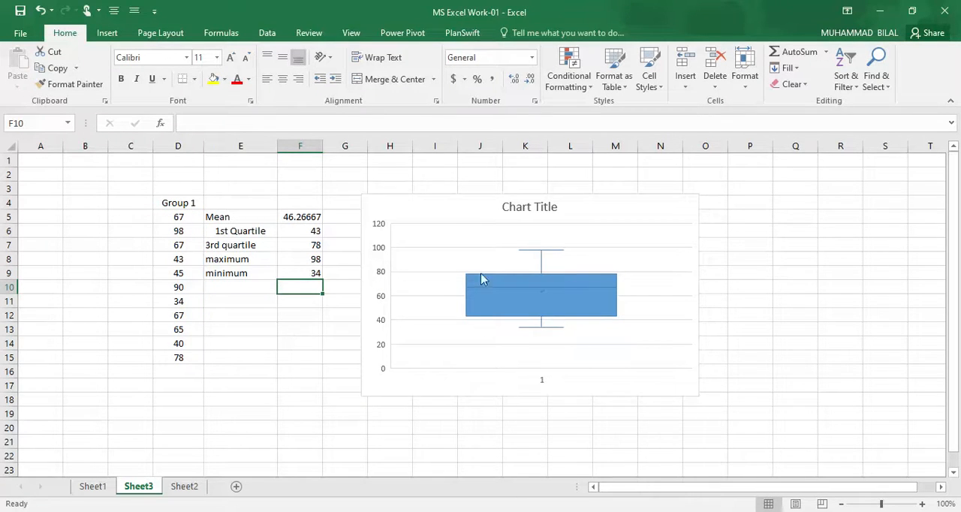
Step: Move the box and whisker chart slightly right and down, away from the statistics, and examine its whiskers and box
{"action": "left_click_drag", "start_coordinate": [426, 207], "coordinate": [450, 214]}
{"action": "left_click", "coordinate": [297, 353]}
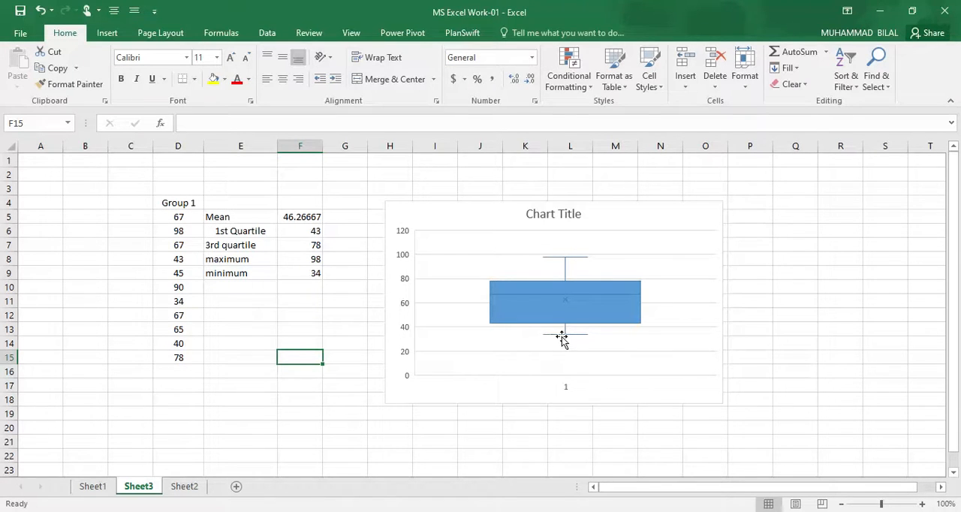
{"action": "mouse_move", "coordinate": [569, 340]}
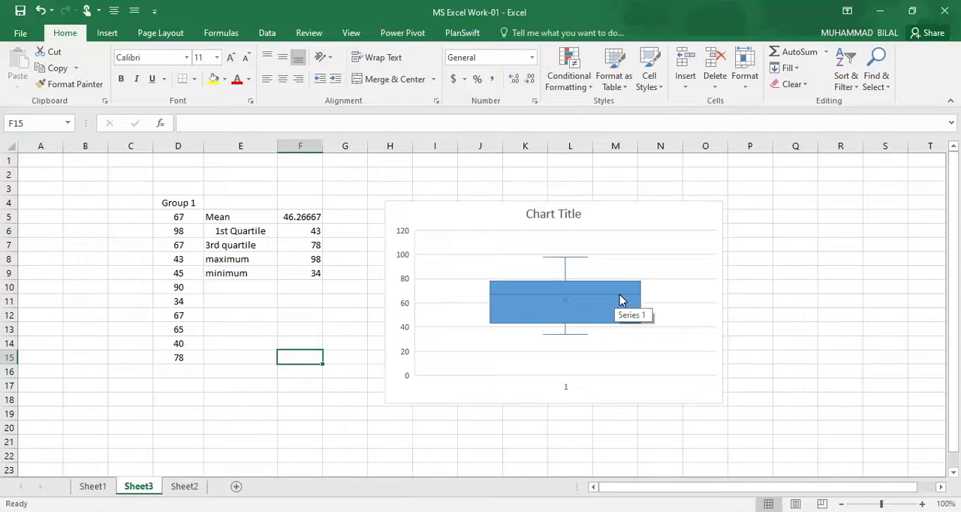
{"action": "mouse_move", "coordinate": [601, 300]}
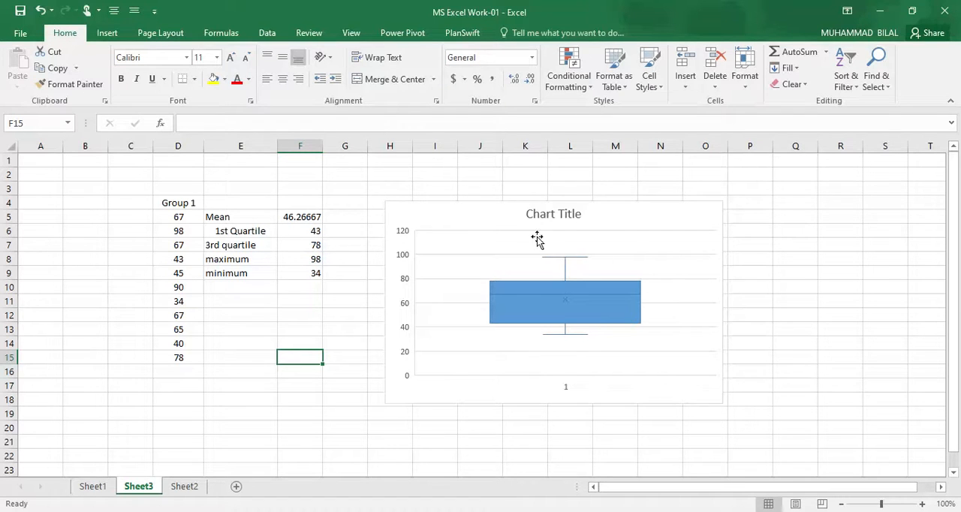
Step: Enter the heading "How to create a subplot in Microsoft Excel" in cell H2 above the chart
{"action": "left_click", "coordinate": [395, 175]}
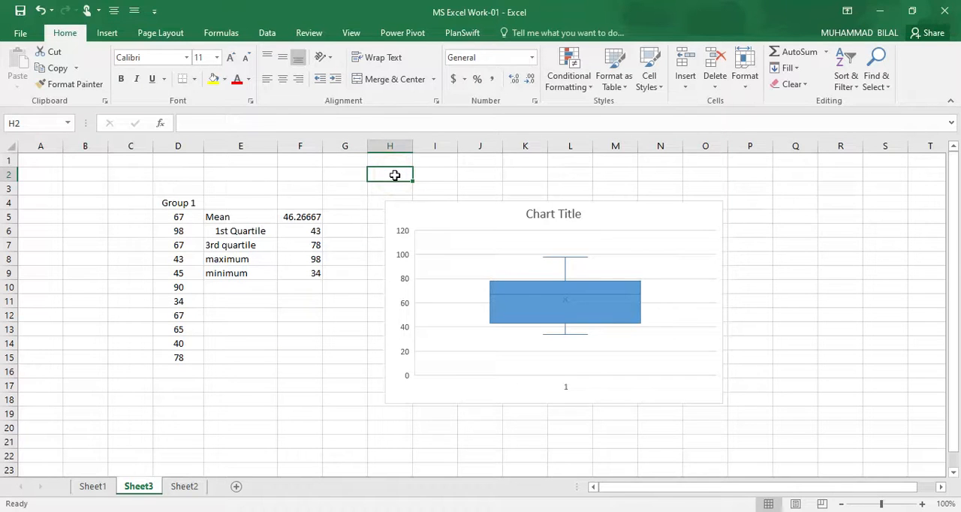
{"action": "type", "text": "How t"}
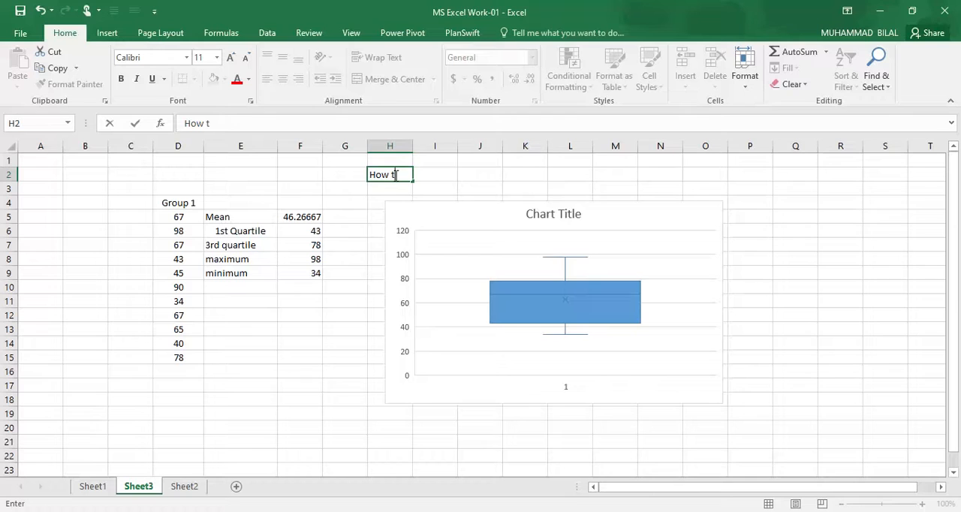
{"action": "type", "text": "o creare"}
{"action": "type", "text": "te"}
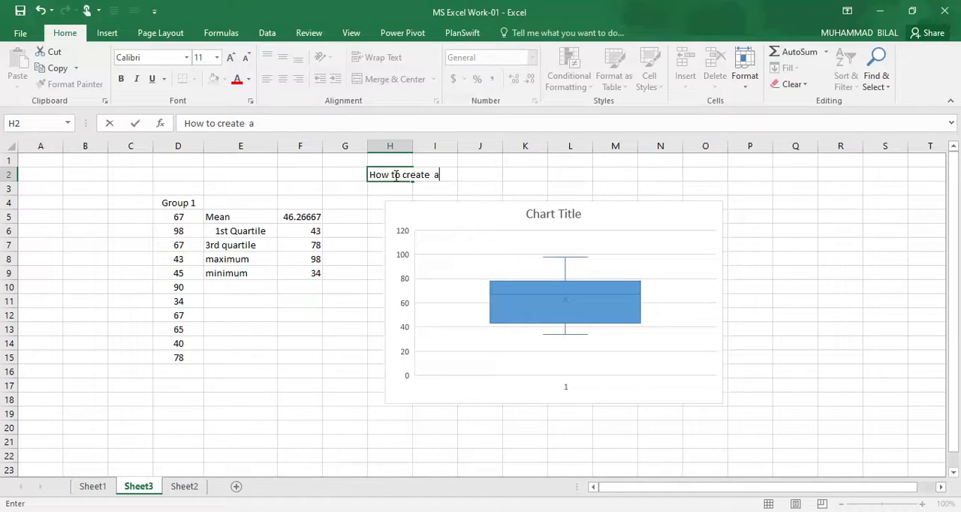
{"action": "type", "text": "plot in"}
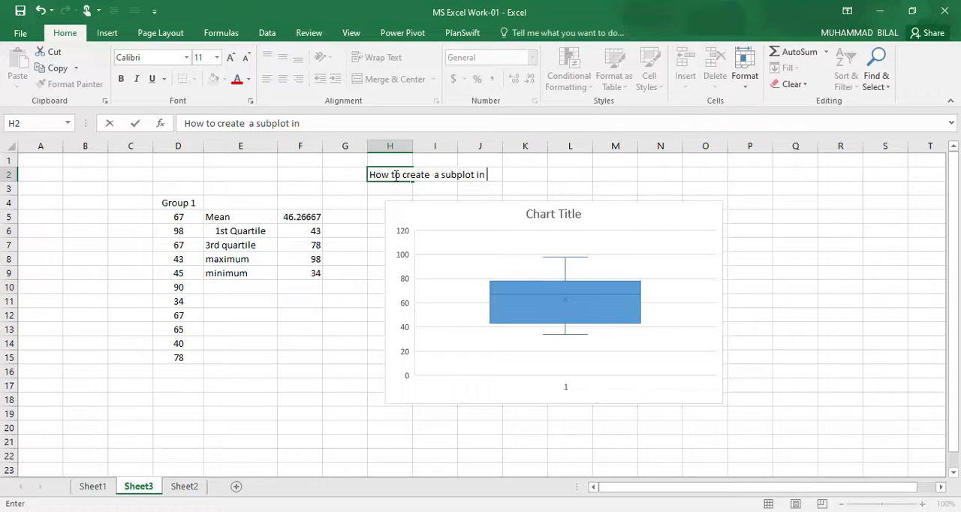
{"action": "type", "text": "Microsoft Excel"}
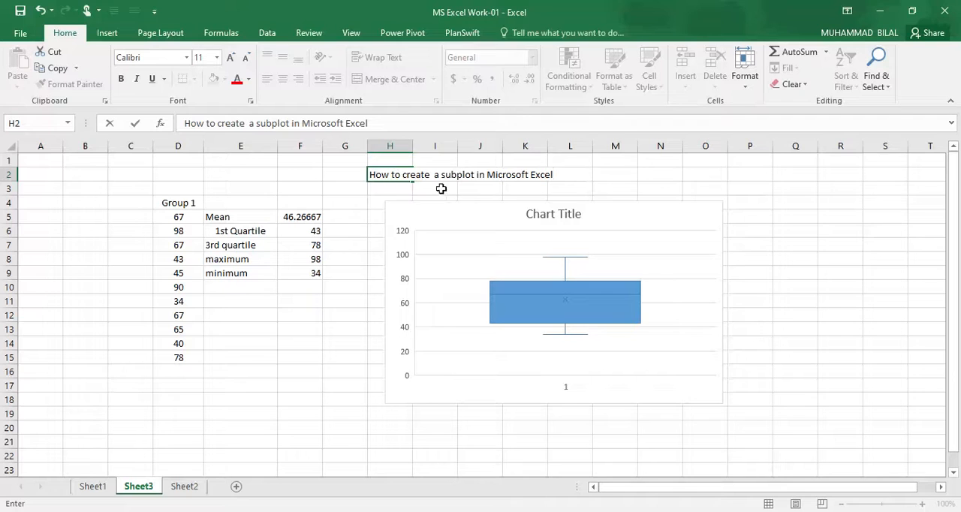
{"action": "left_click", "coordinate": [612, 179]}
Step: Merge and center the heading across H2:L2 and set its font to Times New Roman
{"action": "left_click_drag", "start_coordinate": [375, 173], "coordinate": [561, 174]}
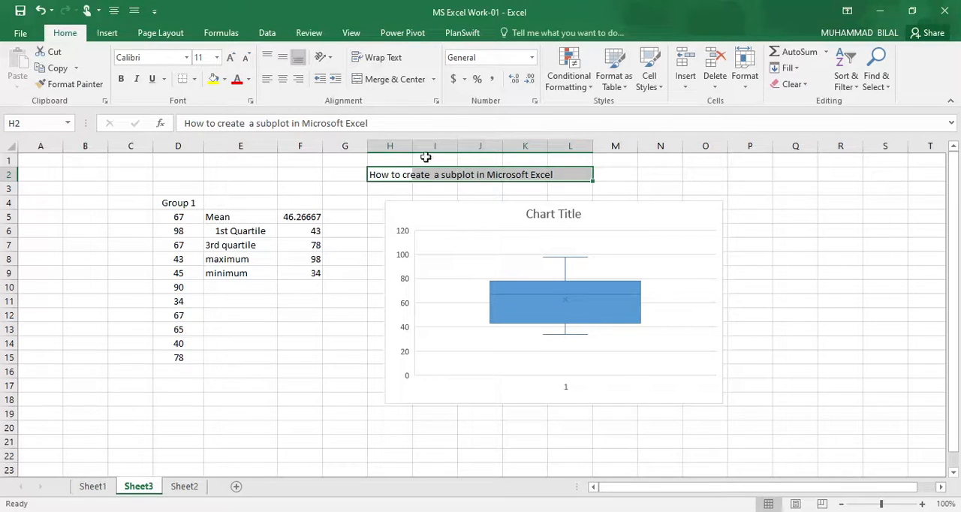
{"action": "left_click", "coordinate": [387, 80]}
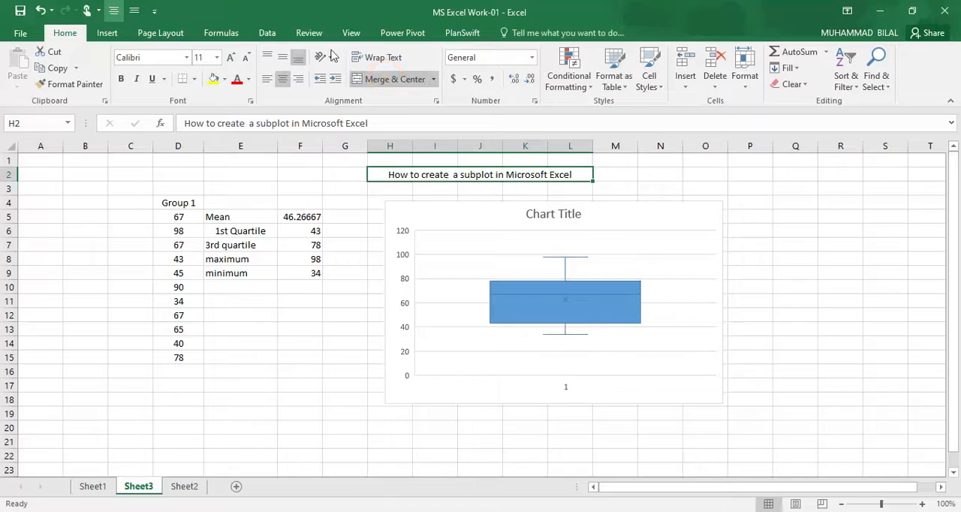
{"action": "left_click", "coordinate": [187, 58]}
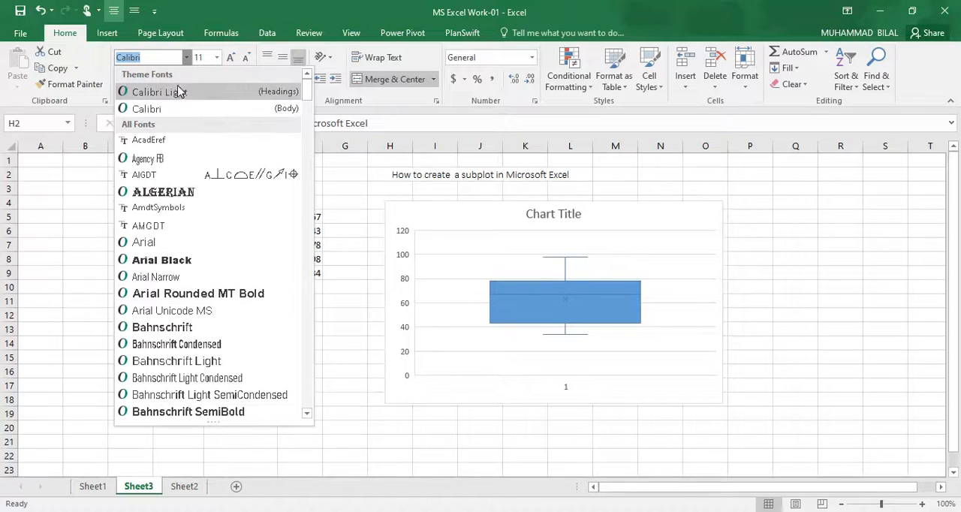
{"action": "type", "text": "C"}
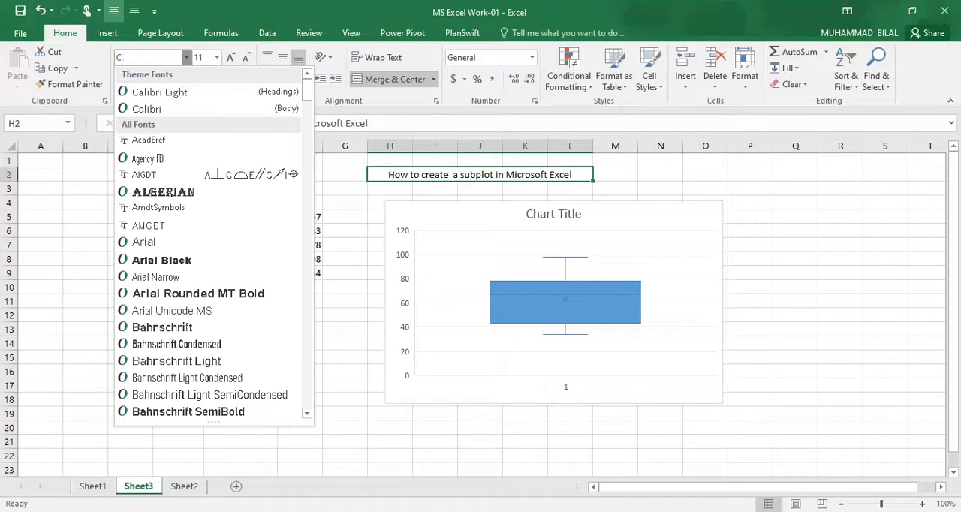
{"action": "type", "text": "aliTimes New Roma"}
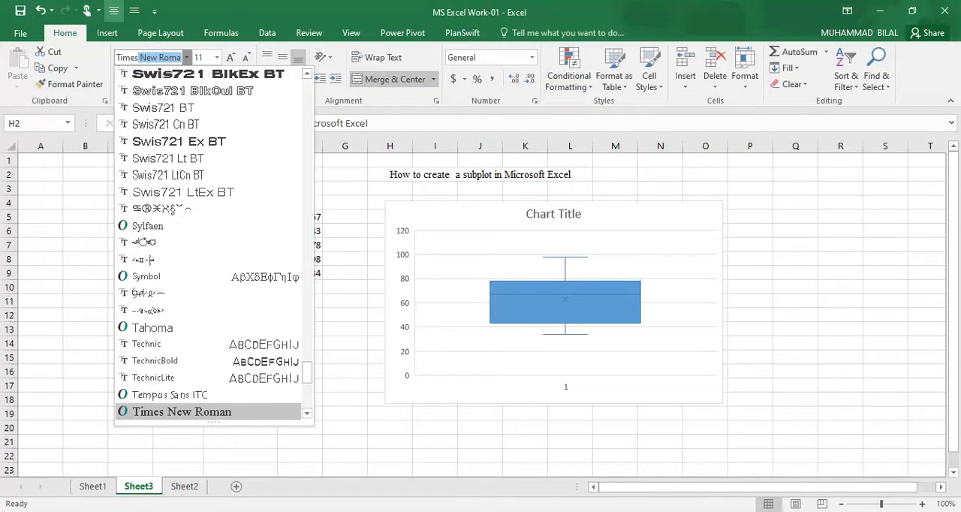
{"action": "key", "text": "Return"}
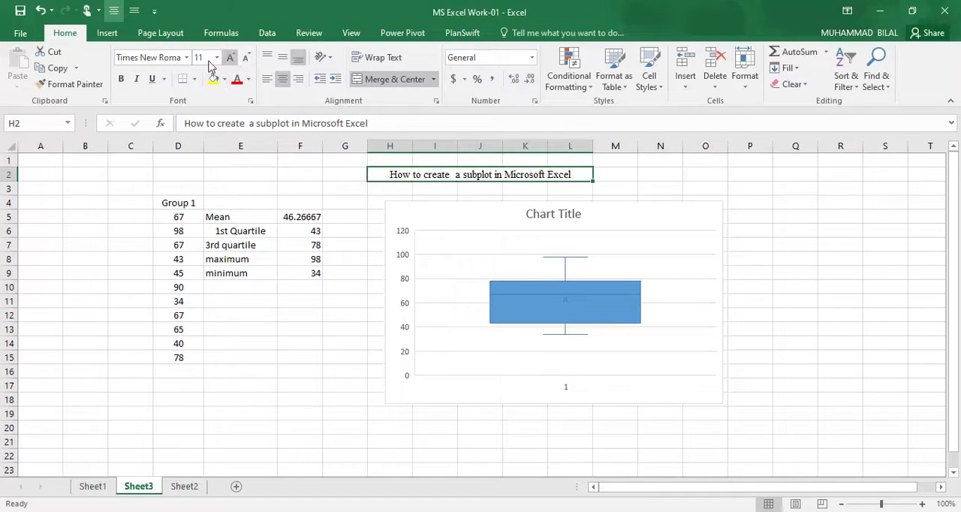
Step: Make the heading above the chart bold and set its font size to 18
{"action": "left_click", "coordinate": [121, 79]}
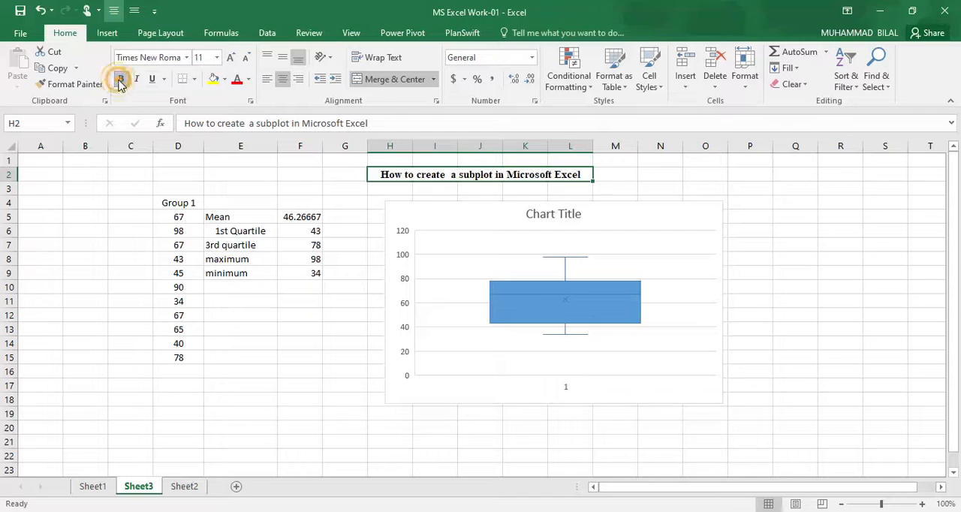
{"action": "left_click", "coordinate": [230, 57]}
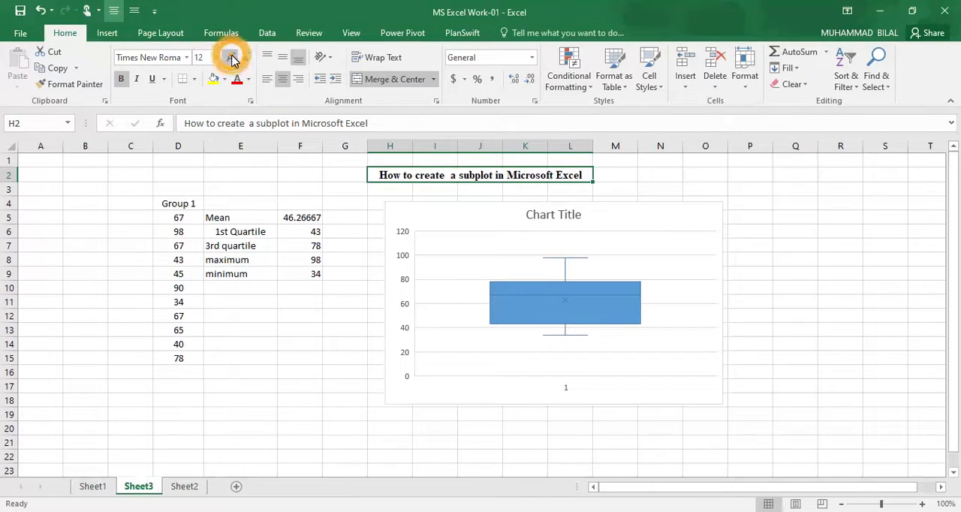
{"action": "left_click", "coordinate": [216, 58]}
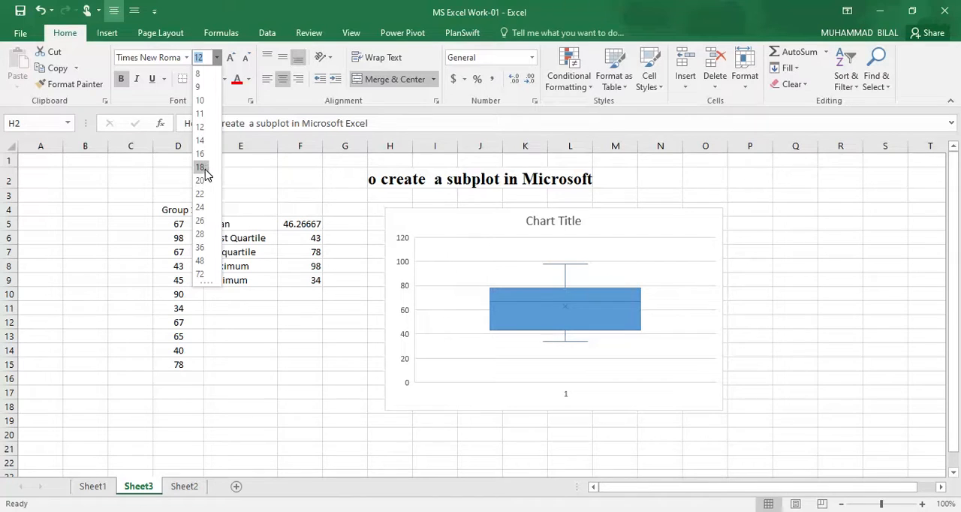
{"action": "left_click", "coordinate": [201, 167]}
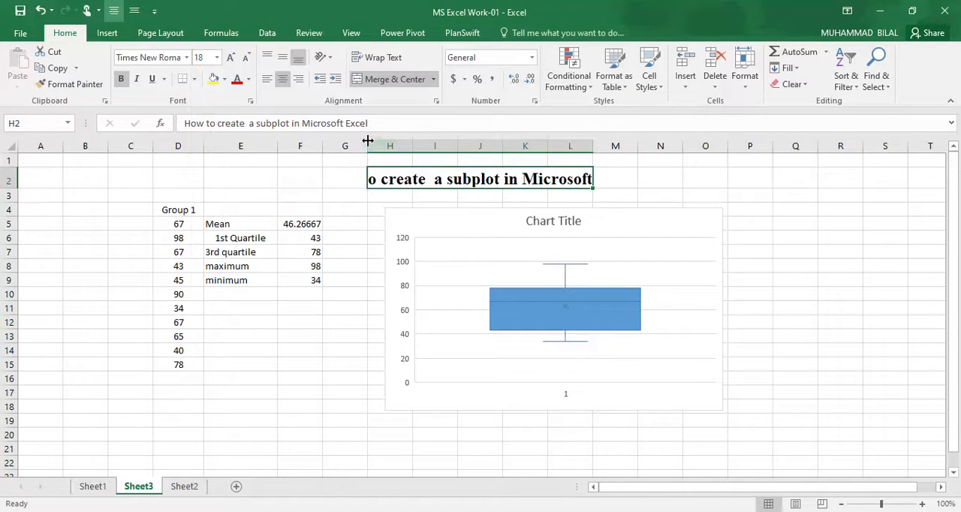
Step: Narrow column G and widen column L slightly, and try wrapping the text of the heading
{"action": "left_click_drag", "start_coordinate": [369, 144], "coordinate": [349, 146]}
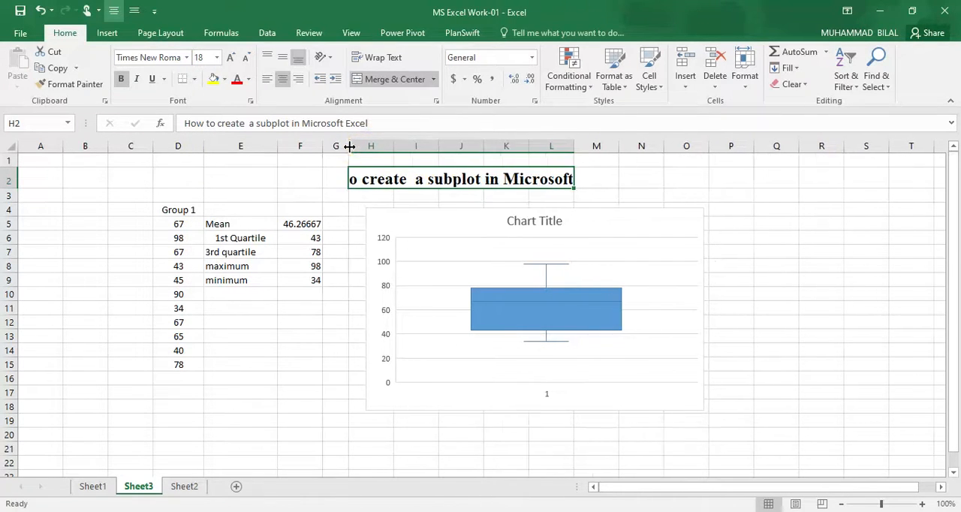
{"action": "left_click_drag", "start_coordinate": [575, 145], "coordinate": [591, 146]}
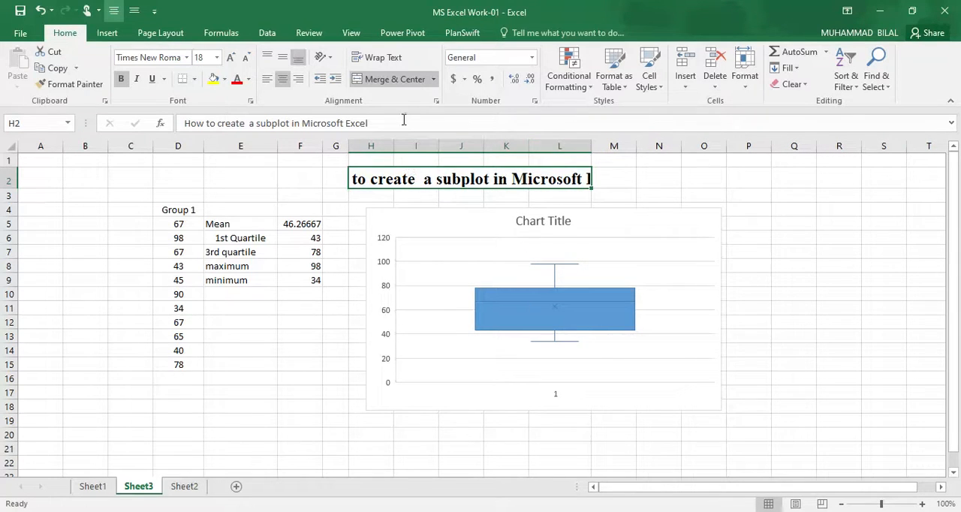
{"action": "left_click", "coordinate": [372, 58]}
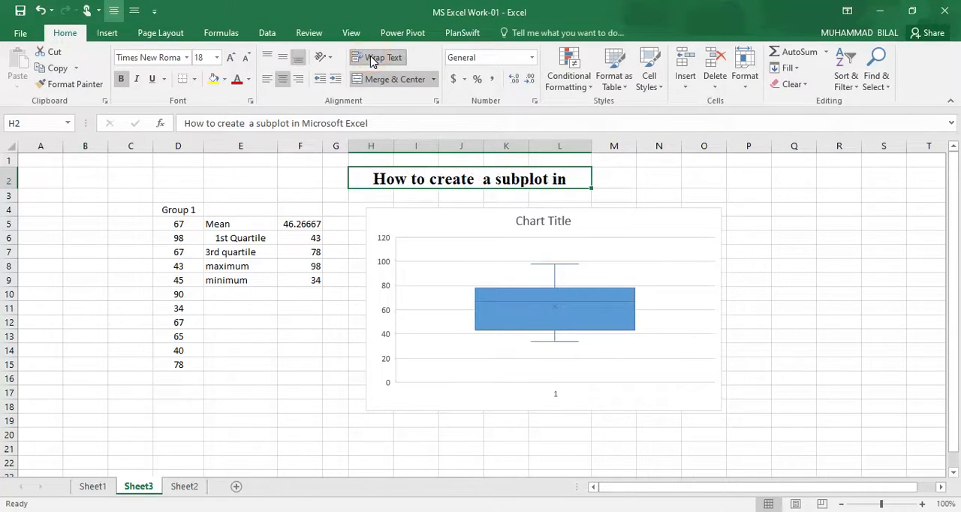
{"action": "left_click", "coordinate": [372, 59]}
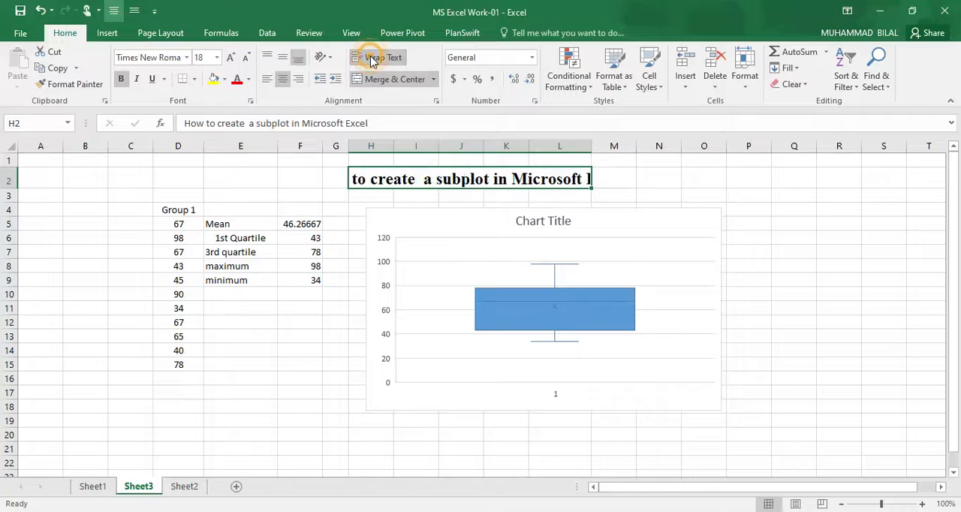
Step: Unmerge the heading cells H2:L2 so the full text can extend across the neighbouring columns
{"action": "left_click", "coordinate": [437, 79]}
{"action": "left_click", "coordinate": [407, 131]}
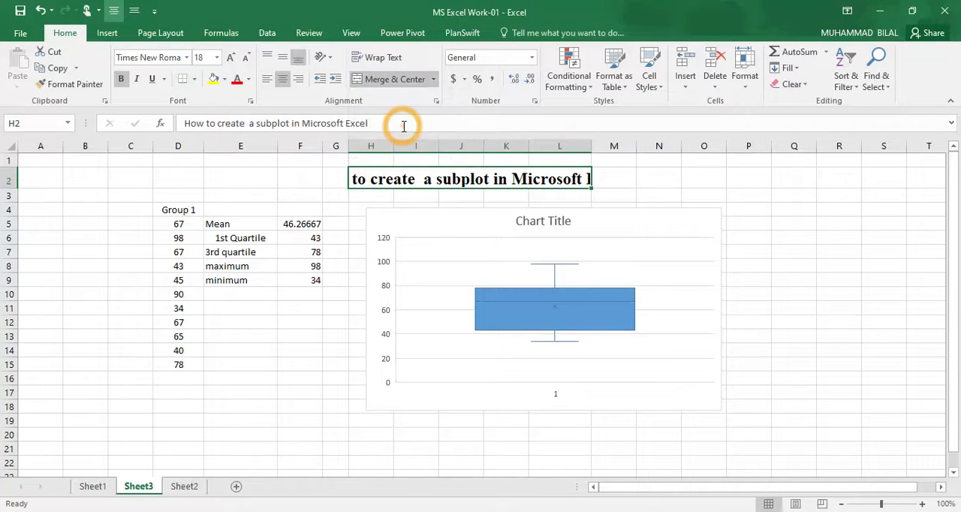
{"action": "left_click", "coordinate": [405, 80]}
{"action": "left_click", "coordinate": [680, 192]}
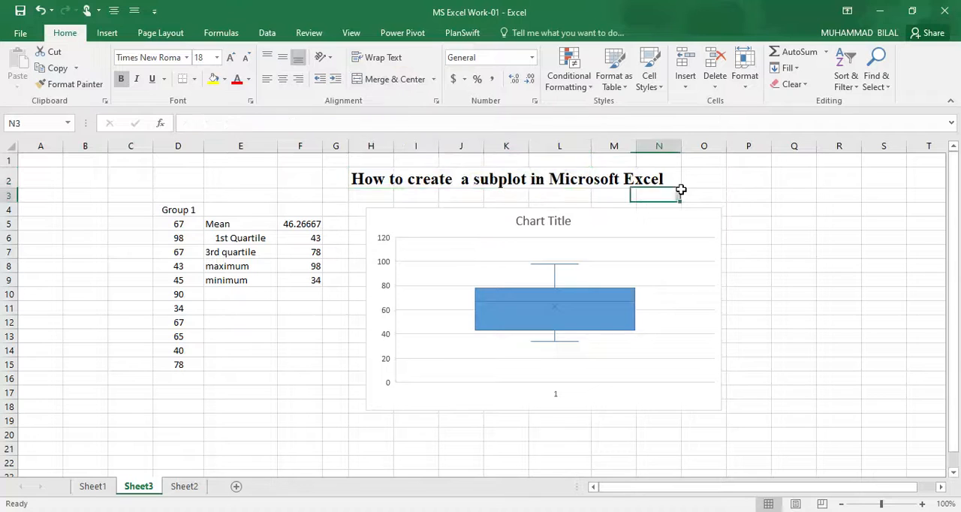
Step: Fill the heading range H2:N2 with orange
{"action": "left_click_drag", "start_coordinate": [363, 177], "coordinate": [661, 183]}
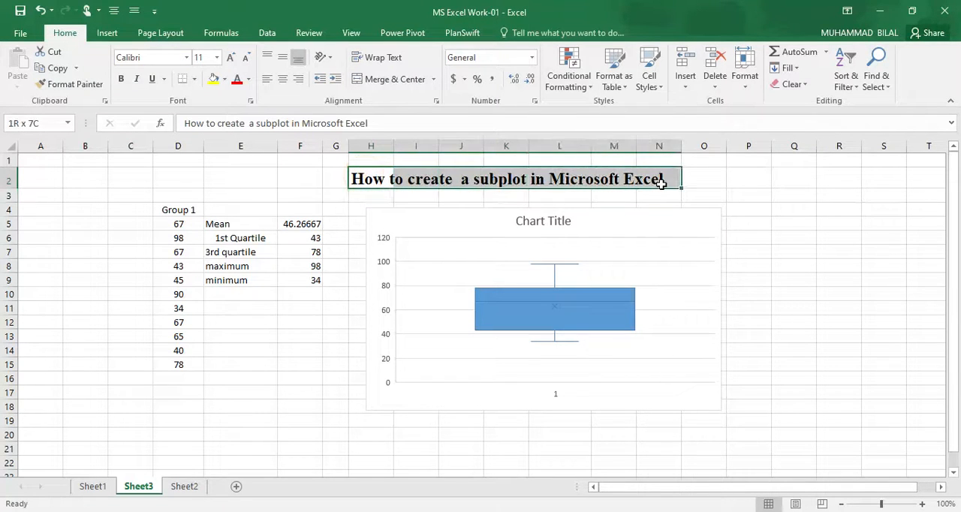
{"action": "left_click", "coordinate": [225, 79]}
{"action": "left_click", "coordinate": [275, 114]}
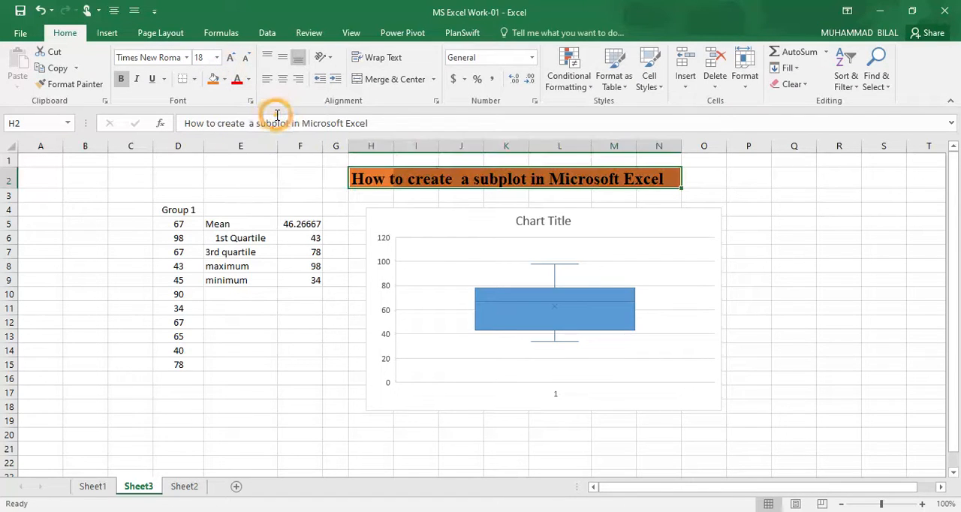
{"action": "left_click", "coordinate": [361, 205]}
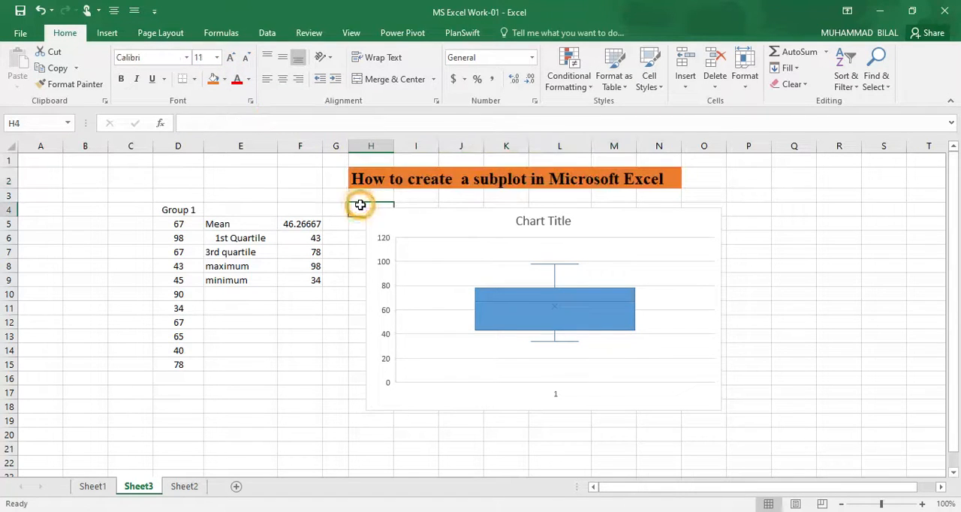
Step: Fill the Group 1 header cell D4 with the same orange as the heading
{"action": "left_click", "coordinate": [276, 337]}
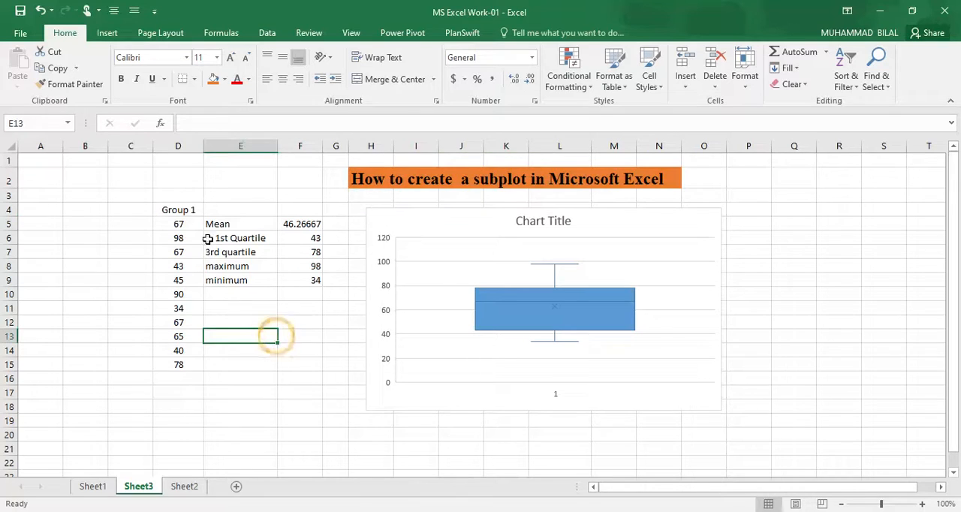
{"action": "left_click", "coordinate": [176, 213]}
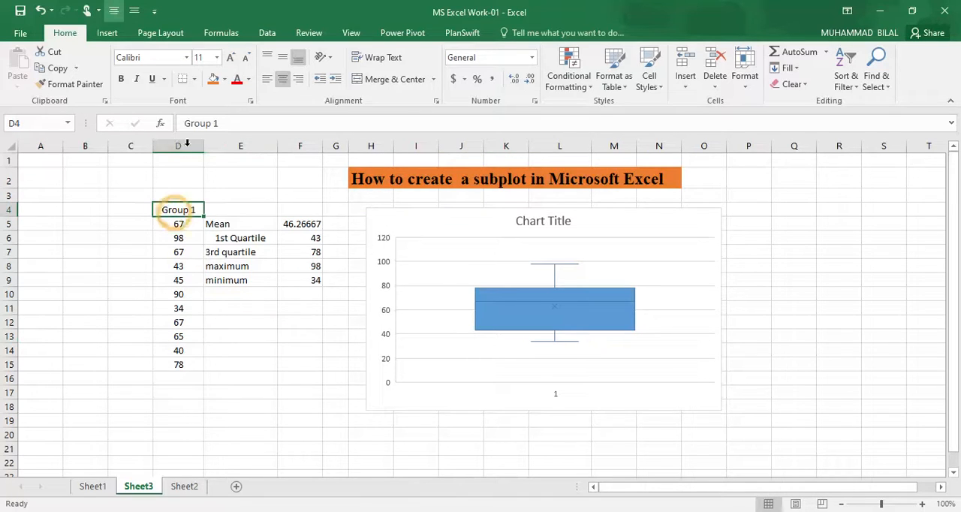
{"action": "left_click", "coordinate": [213, 79]}
{"action": "left_click", "coordinate": [239, 347]}
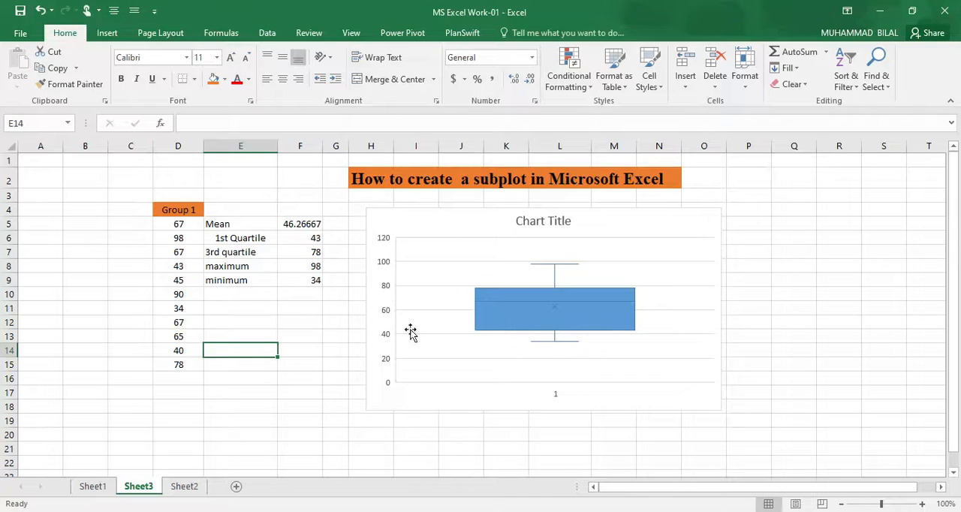
Step: Shift the box and whisker chart slightly to the right and replace its title with "subplot for group 2"
{"action": "left_click", "coordinate": [394, 219]}
{"action": "left_click_drag", "start_coordinate": [394, 218], "coordinate": [425, 218]}
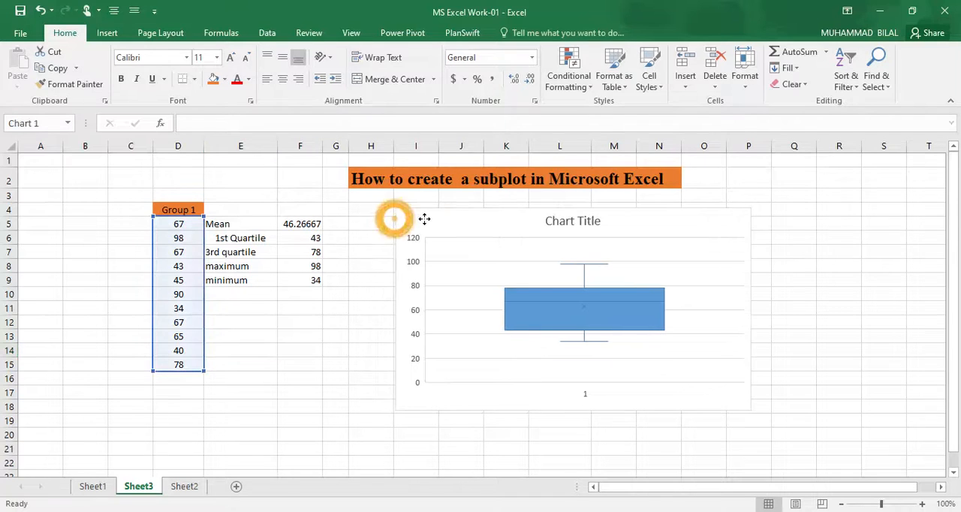
{"action": "left_click", "coordinate": [588, 223]}
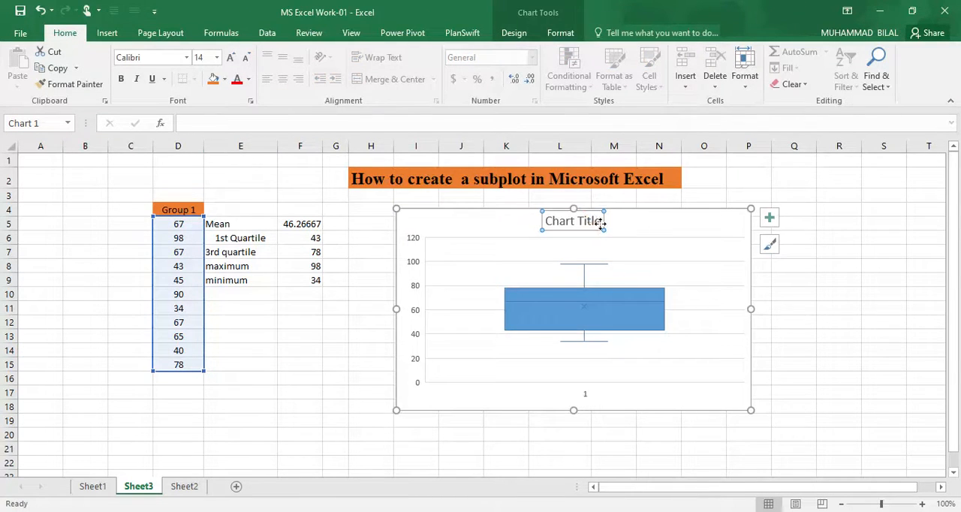
{"action": "left_click", "coordinate": [600, 223]}
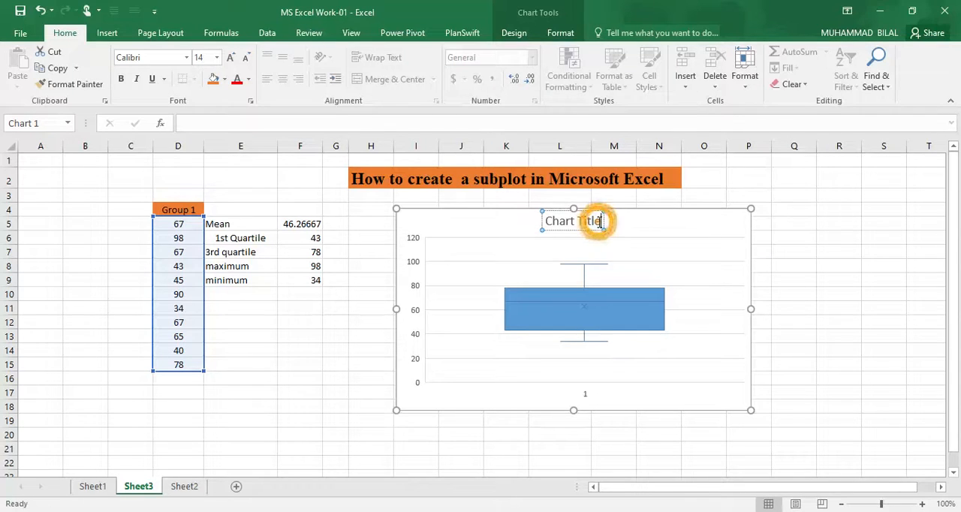
{"action": "key", "text": "BackSpace"}
{"action": "key", "text": "BackSpace"}
{"action": "key", "text": "BackSpace"}
{"action": "key", "text": "BackSpace"}
{"action": "key", "text": "BackSpace"}
{"action": "key", "text": "BackSpace"}
{"action": "key", "text": "BackSpace"}
{"action": "key", "text": "BackSpace"}
{"action": "key", "text": "BackSpace"}
{"action": "key", "text": "BackSpace"}
{"action": "key", "text": "BackSpace"}
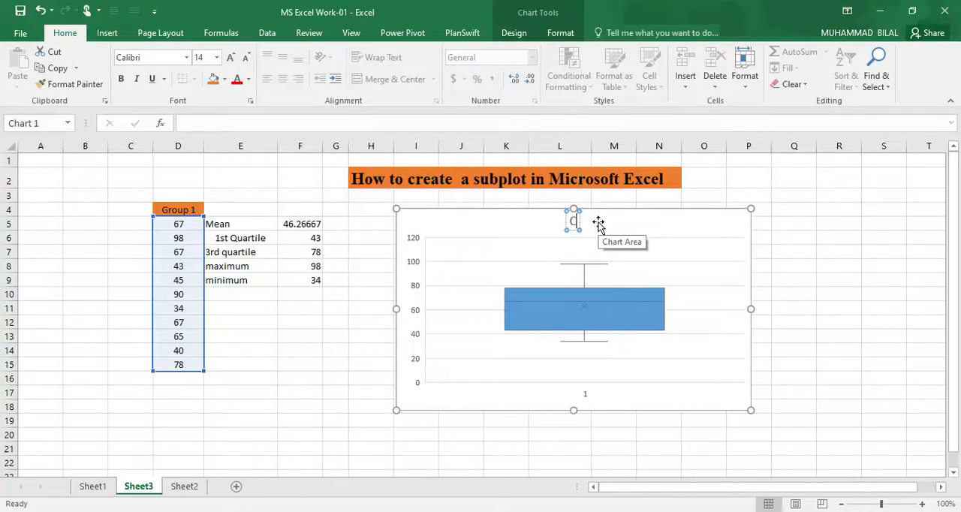
{"action": "type", "text": "subpl"}
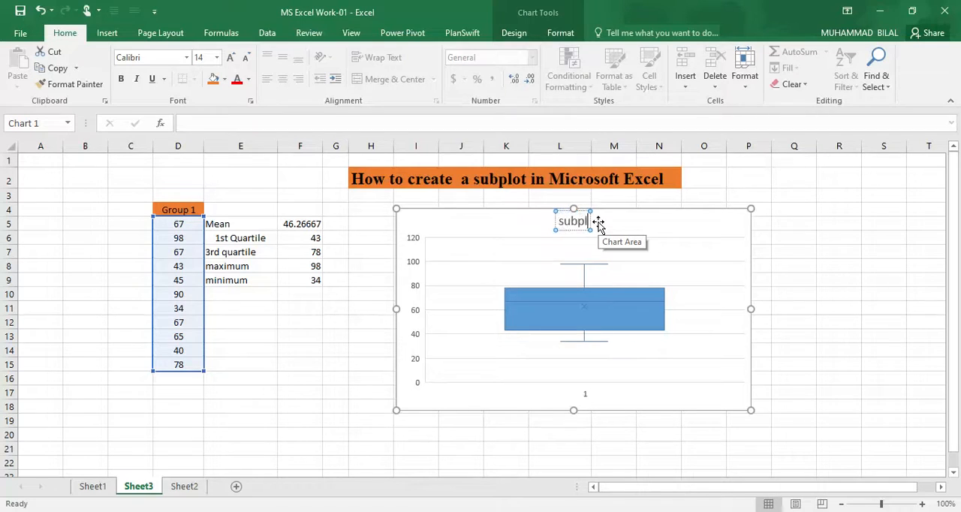
{"action": "type", "text": "ot for group 2"}
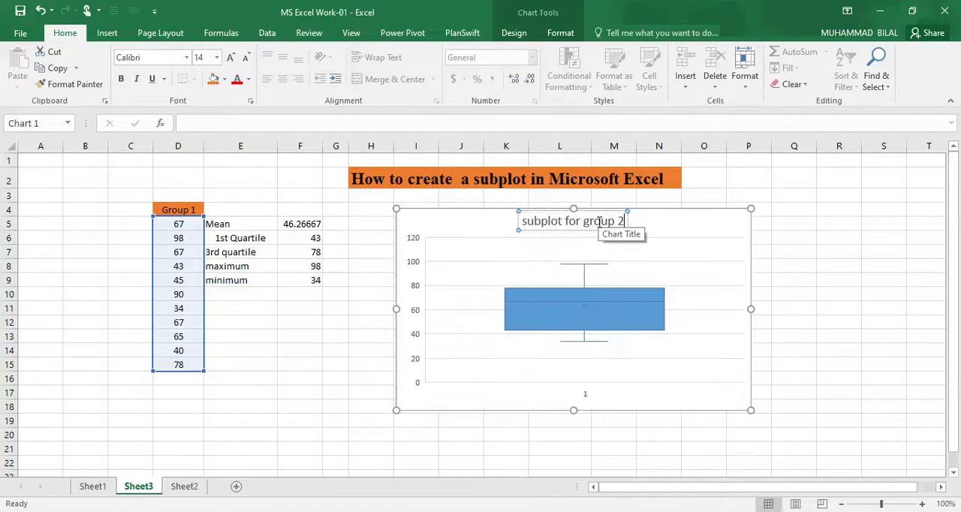
{"action": "left_click", "coordinate": [686, 223]}
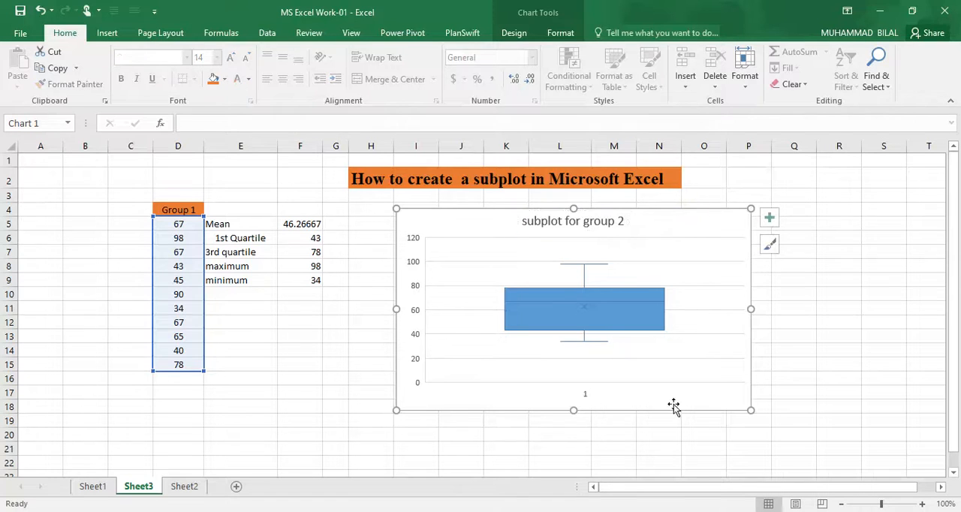
Step: Reposition the chart beneath the heading so its upper-left corner sits in cell H5
{"action": "left_click_drag", "start_coordinate": [450, 227], "coordinate": [422, 239]}
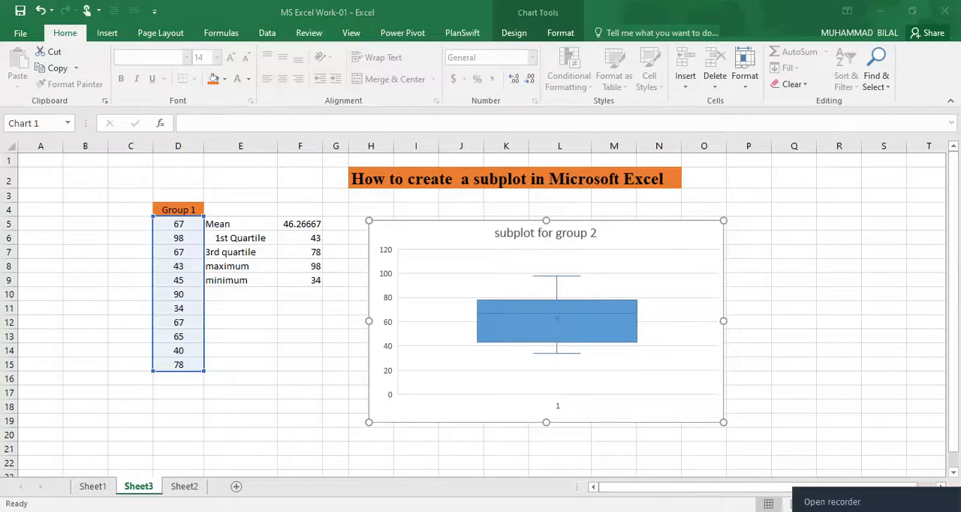
{"action": "left_click", "coordinate": [817, 507]}
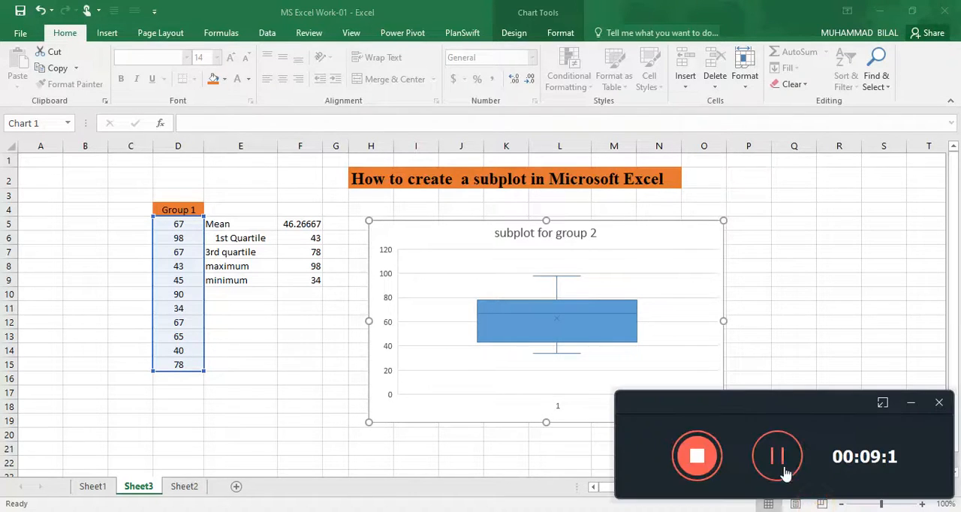